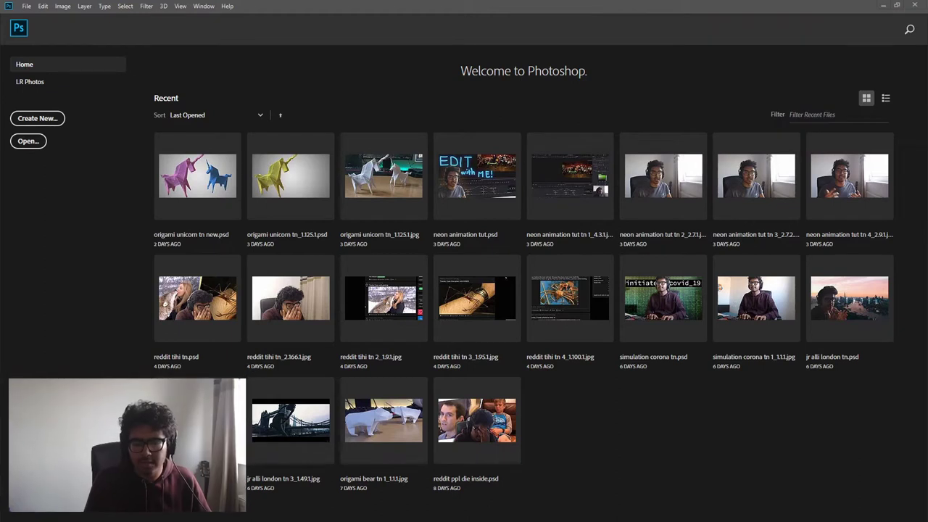
Step: Make a new 1280×720 px transparent document with an artboard, named 'tutorial'
left_click(52, 120)
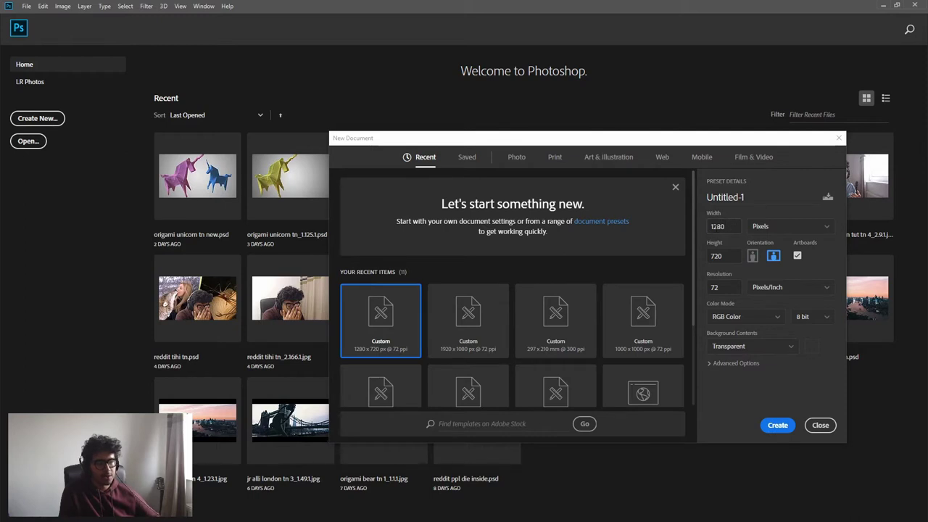
left_click(733, 197)
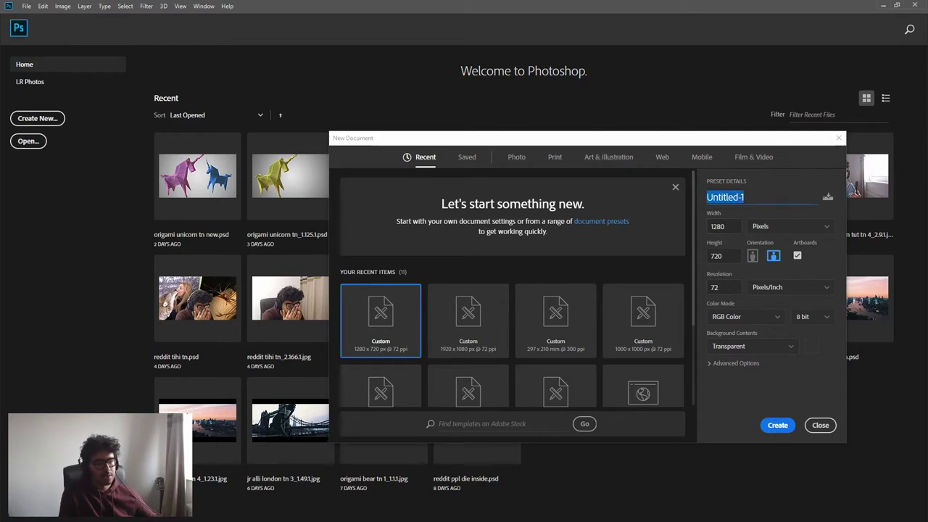
type("tutor")
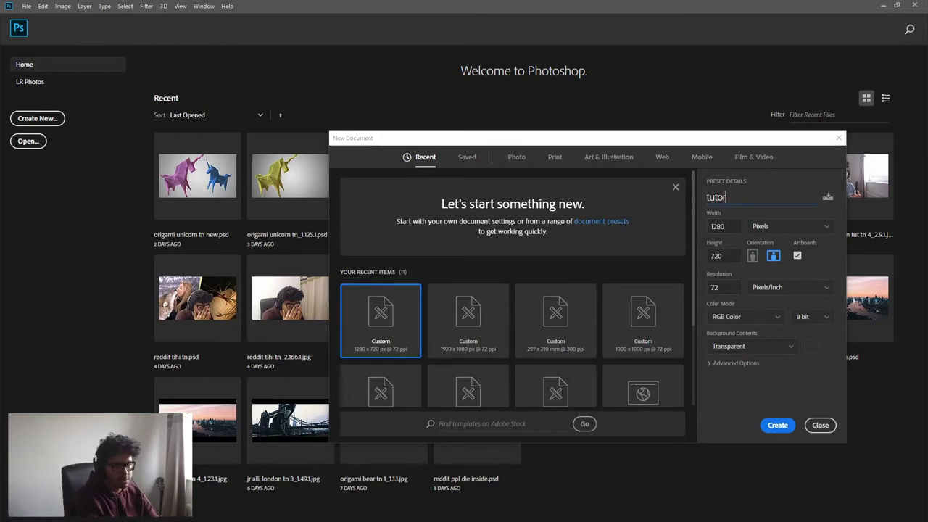
type("ial")
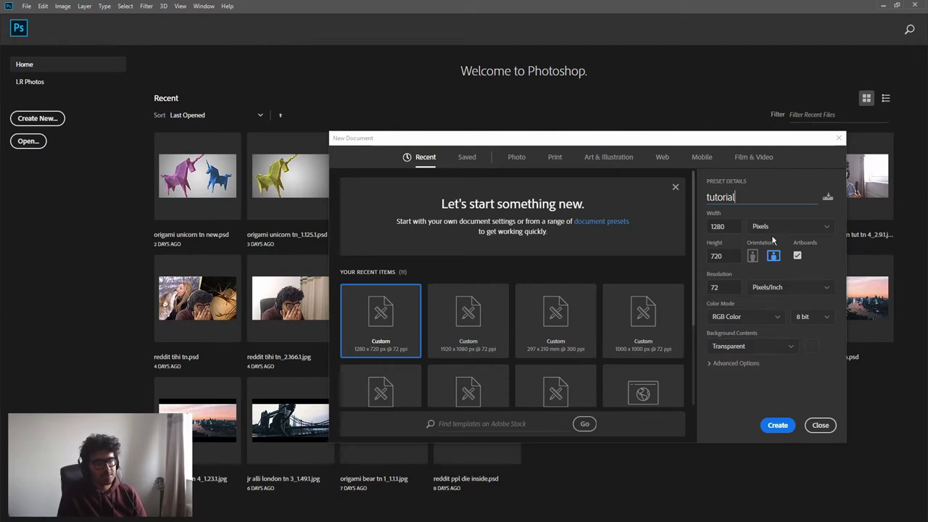
left_click(776, 427)
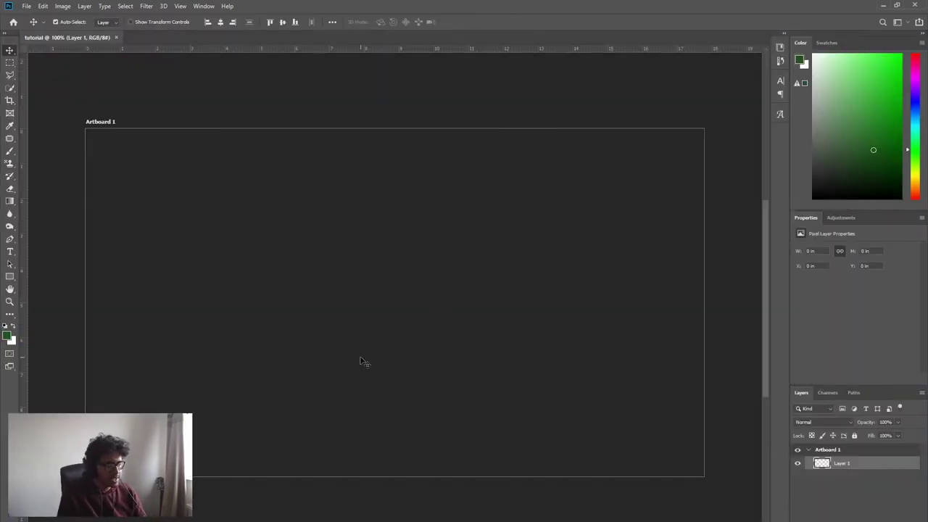
Step: Place the Siege gameplay screenshot onto the artboard and shift it up and left
scroll(377, 328, "down", 2)
scroll(382, 327, "down", 1)
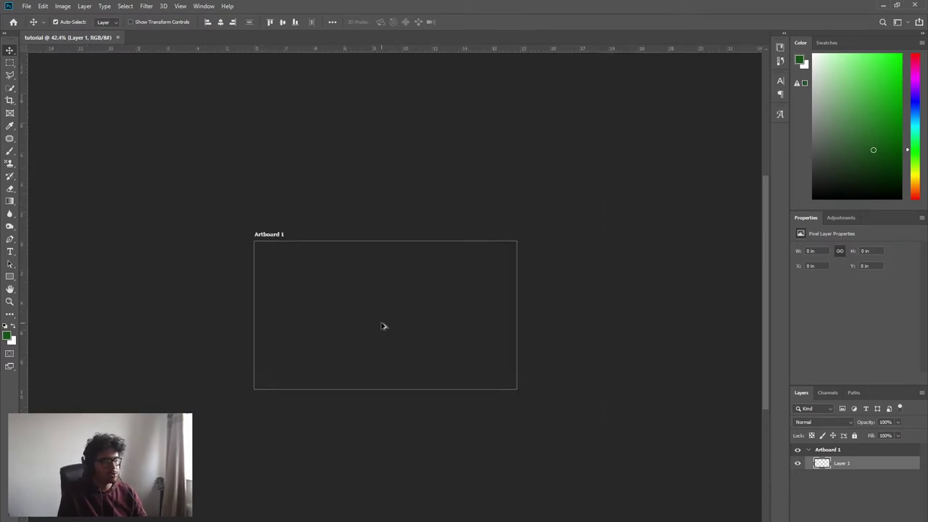
scroll(383, 326, "up", 1)
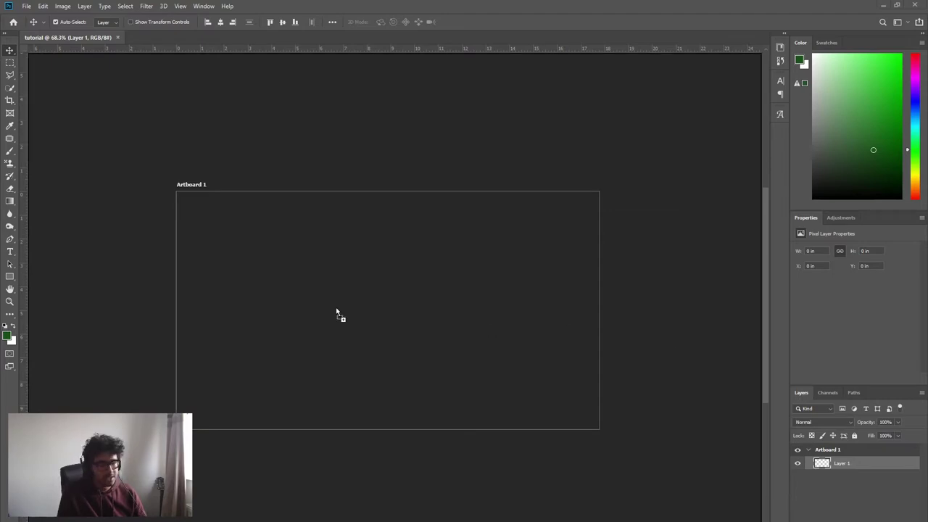
left_click_drag(342, 301, 334, 293)
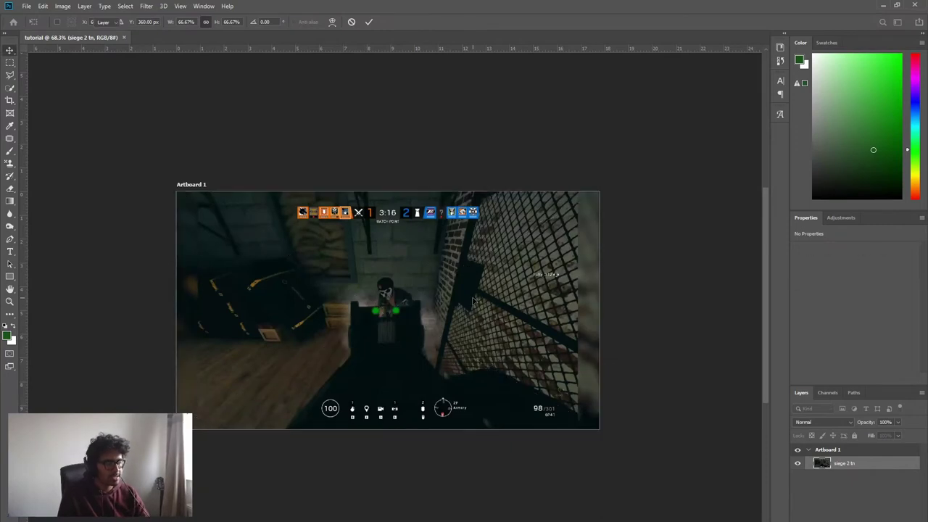
left_click_drag(469, 312, 420, 280)
Step: Scale the screenshot up to cover the artboard, tilt it slightly and commit
left_click_drag(552, 398, 636, 435)
left_click_drag(521, 364, 516, 356)
left_click_drag(652, 442, 647, 430)
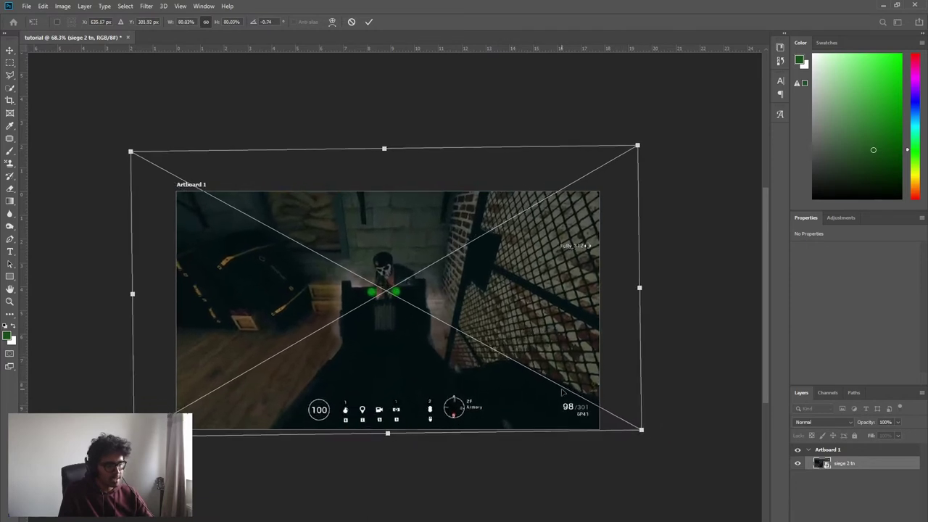
key("Return")
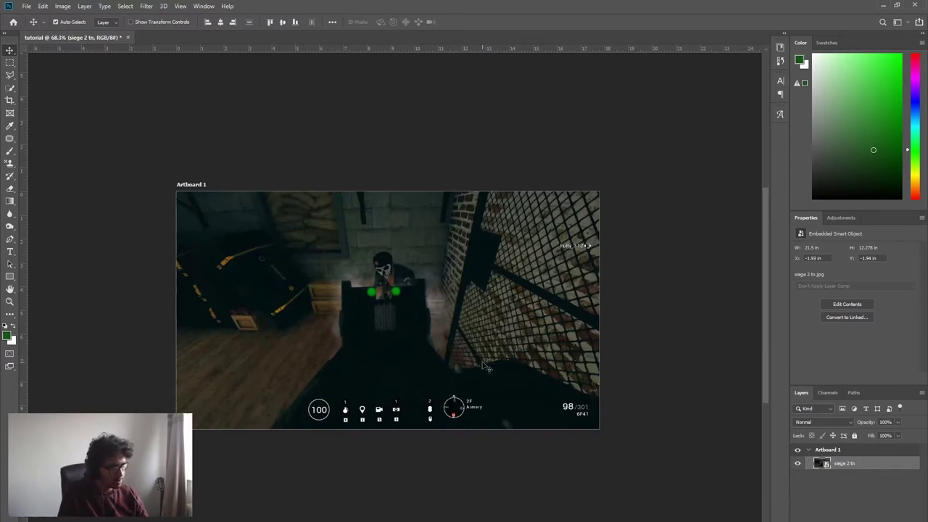
key("ctrl+m")
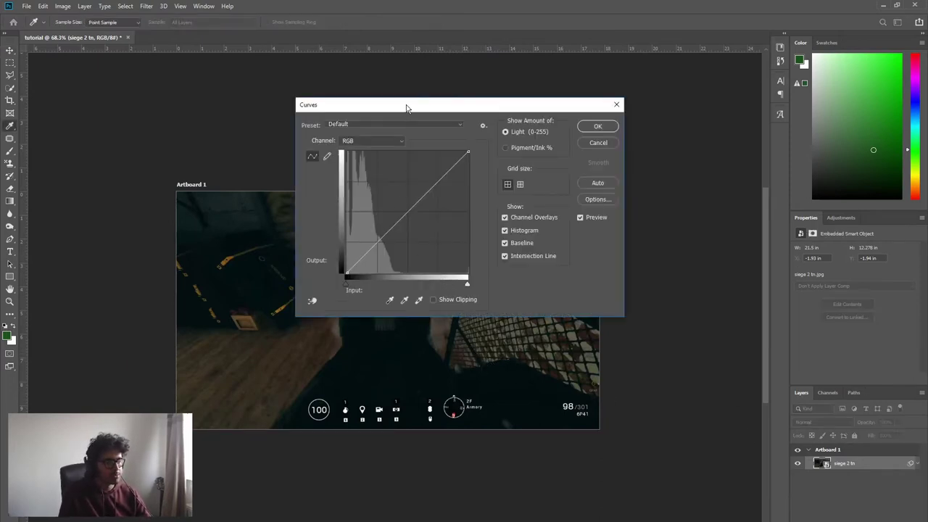
Step: Bend the Curves line upward to lift the screenshot's shadows, applied as a smart filter
left_click_drag(406, 108, 643, 174)
left_click_drag(606, 322, 602, 314)
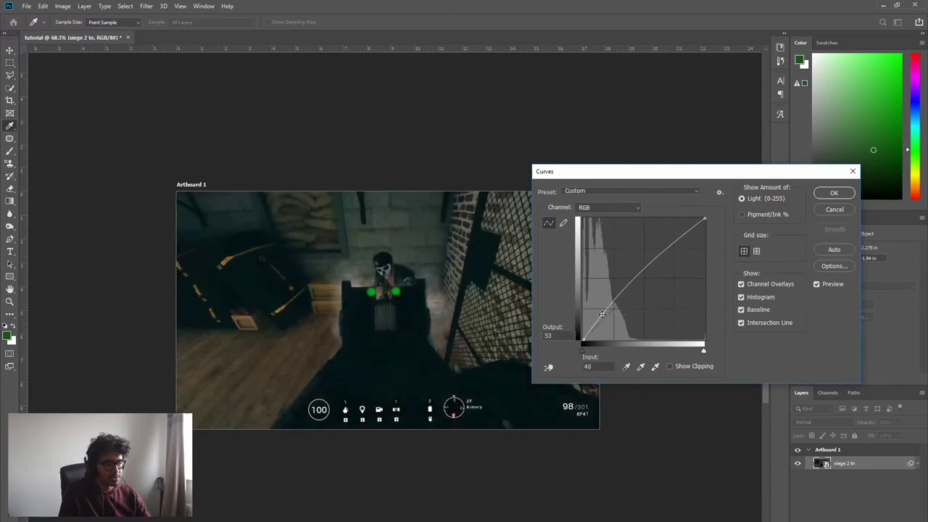
left_click(834, 193)
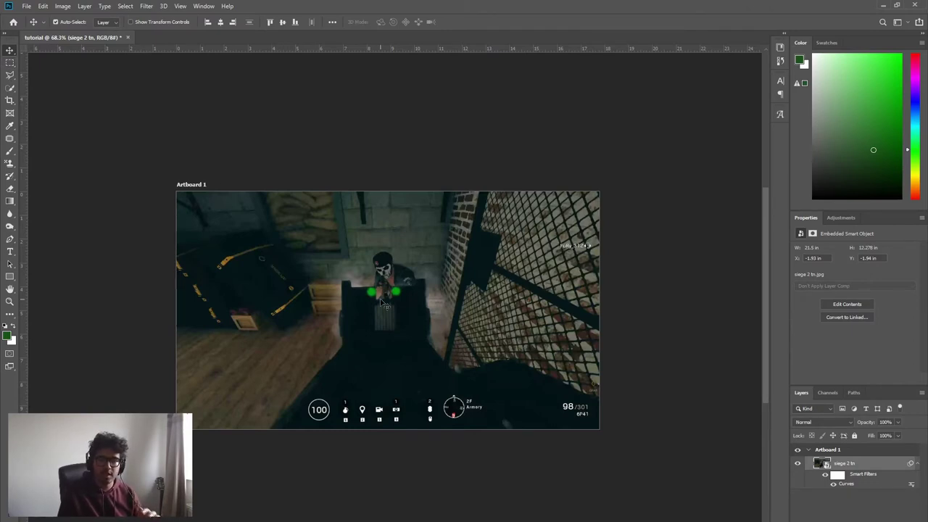
Step: Quick-select the operator and gun, trim out the brick wall, and copy them to Layer 1
left_click(12, 90)
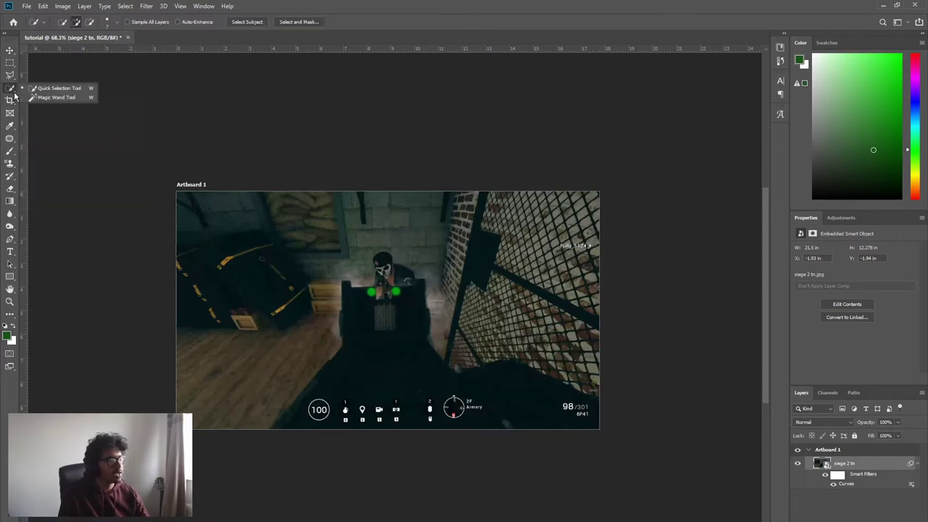
left_click(56, 88)
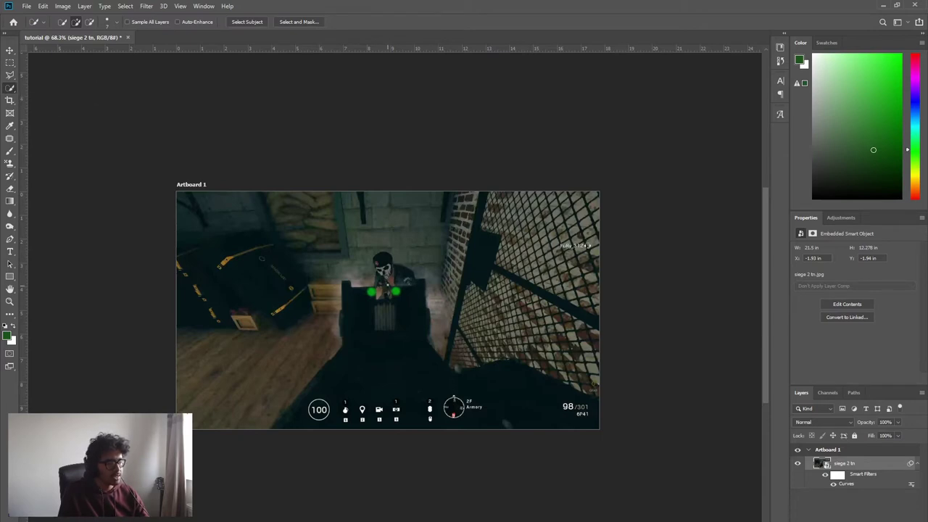
mouse_move(383, 261)
left_mouse_down()
mouse_move(395, 294)
mouse_move(378, 341)
mouse_move(422, 392)
left_mouse_up()
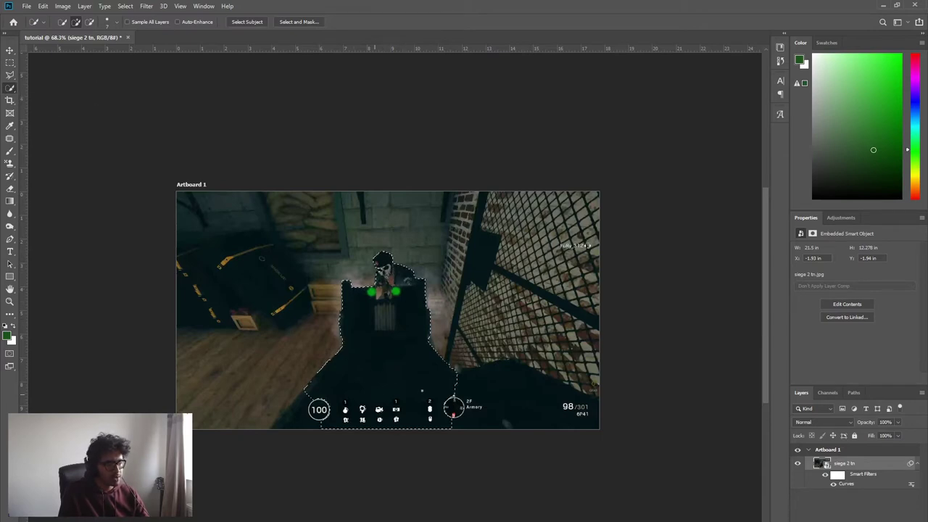
left_click_drag(513, 399, 492, 364)
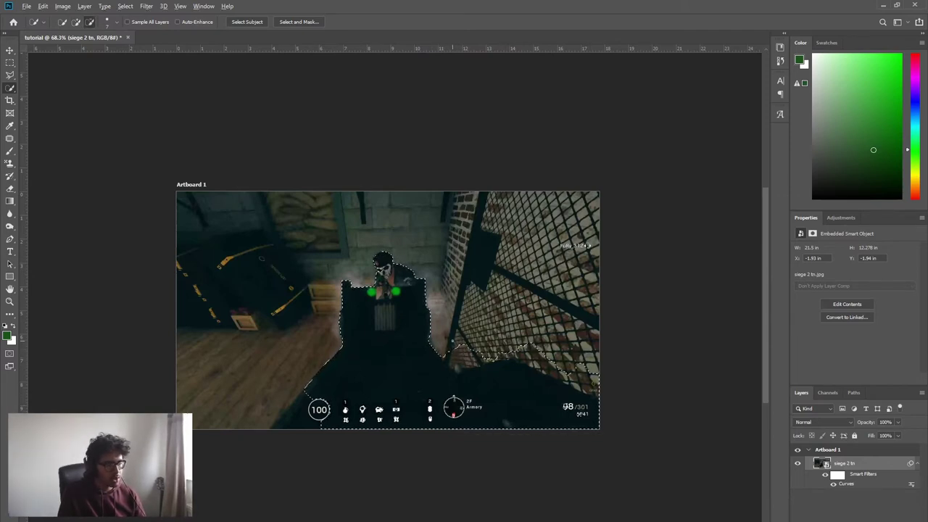
left_click(473, 356, "alt")
left_click_drag(473, 357, 518, 350)
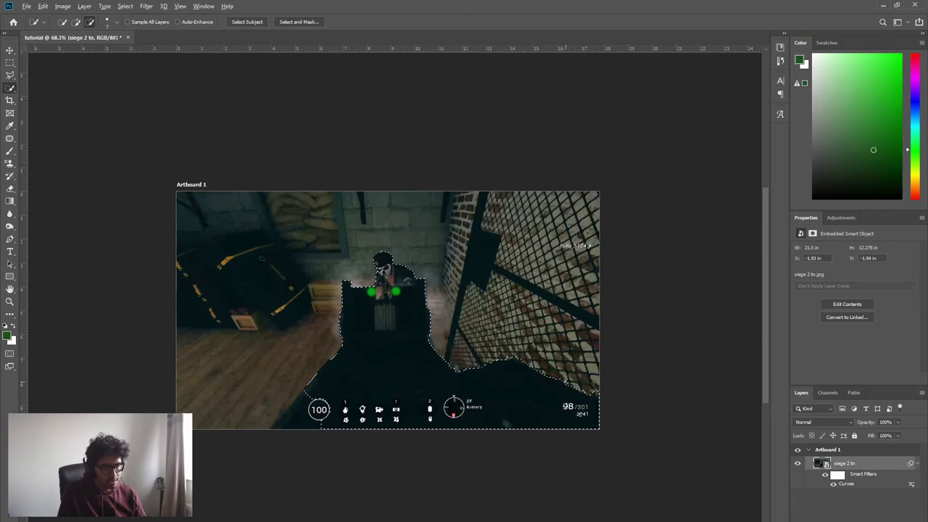
left_click(290, 418)
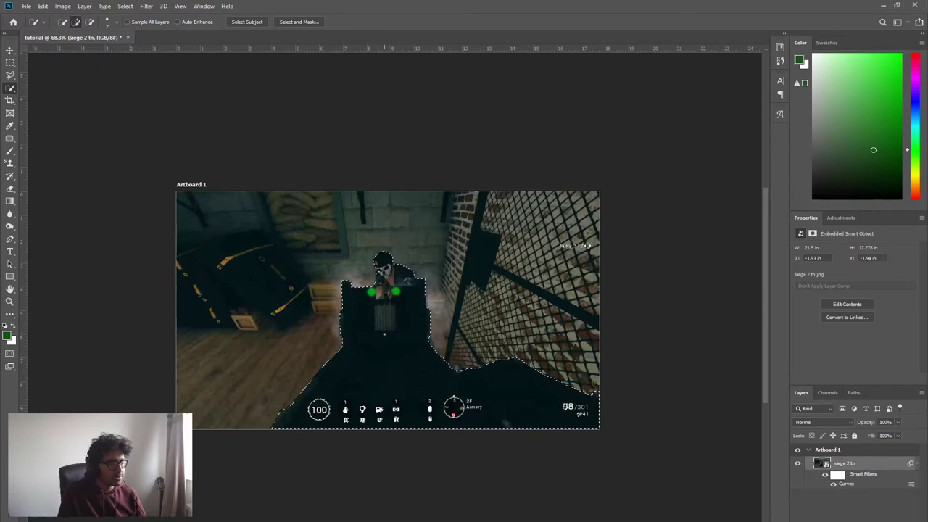
key("ctrl+j")
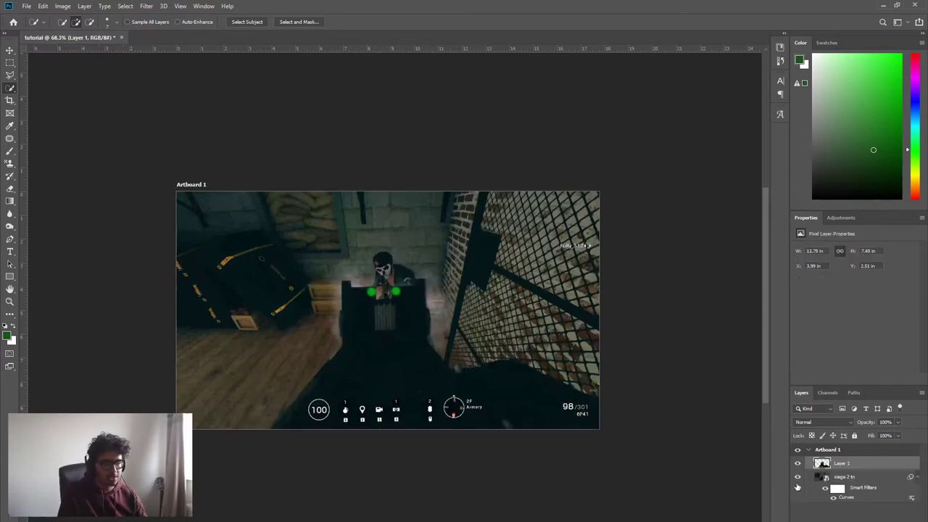
Step: Hide the 'siege 2 tn' screenshot layer and set the Eraser size to 20 px
left_click(798, 478)
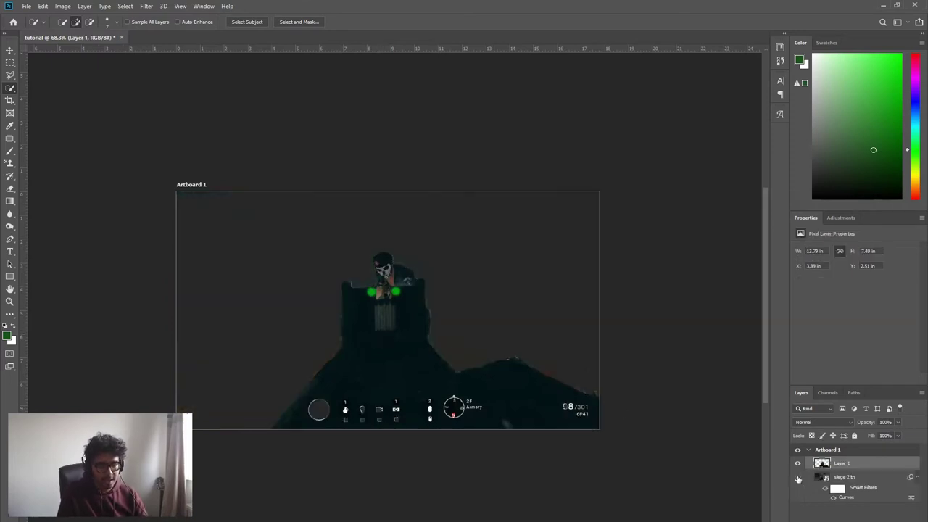
left_click(11, 50)
left_click(10, 190)
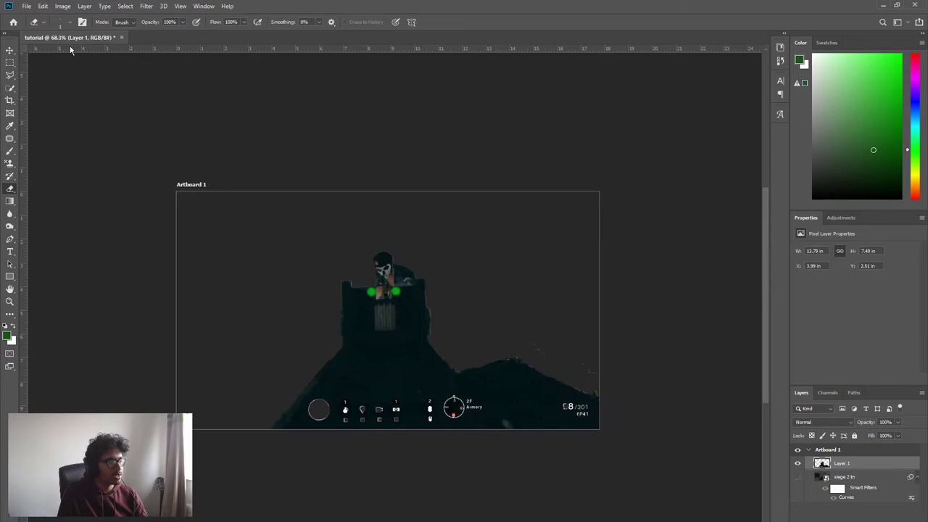
left_click(69, 24)
left_click_drag(54, 55, 61, 55)
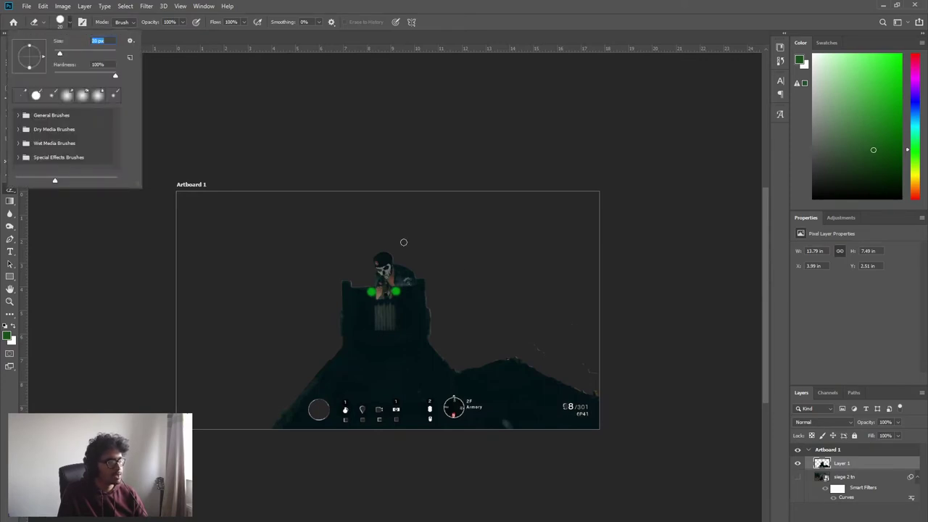
left_click(540, 342)
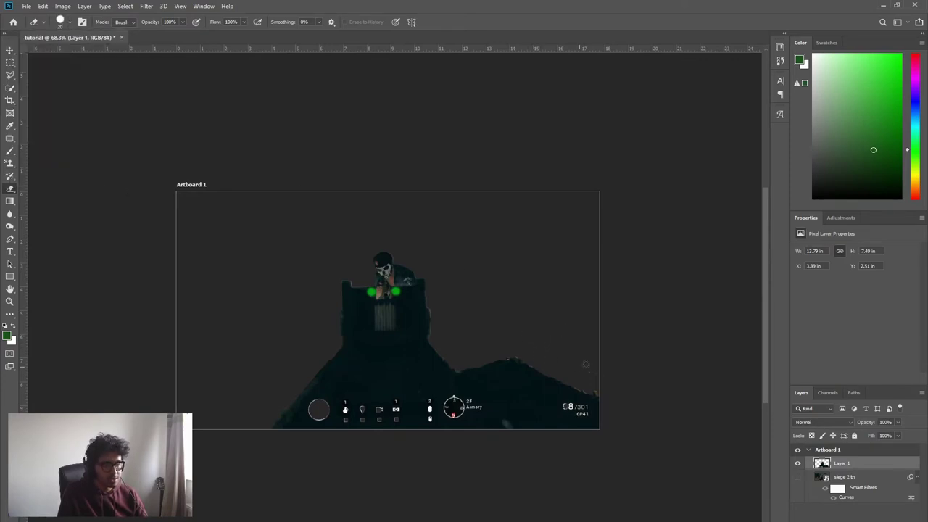
left_click(9, 51)
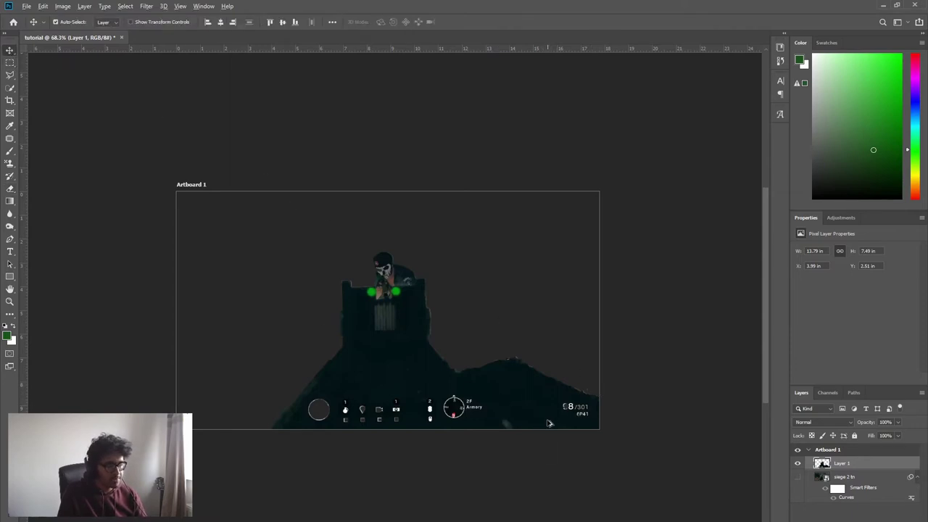
scroll(549, 424, "up", 5)
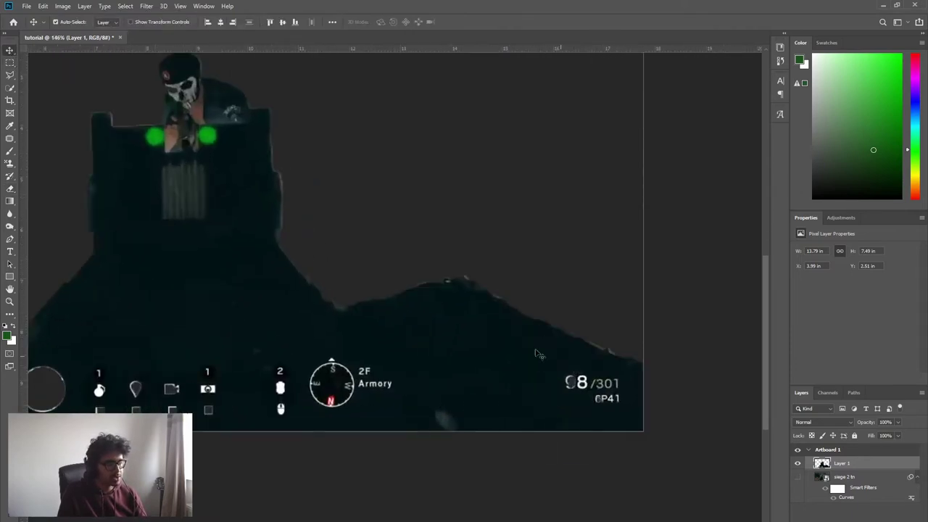
left_click(9, 88)
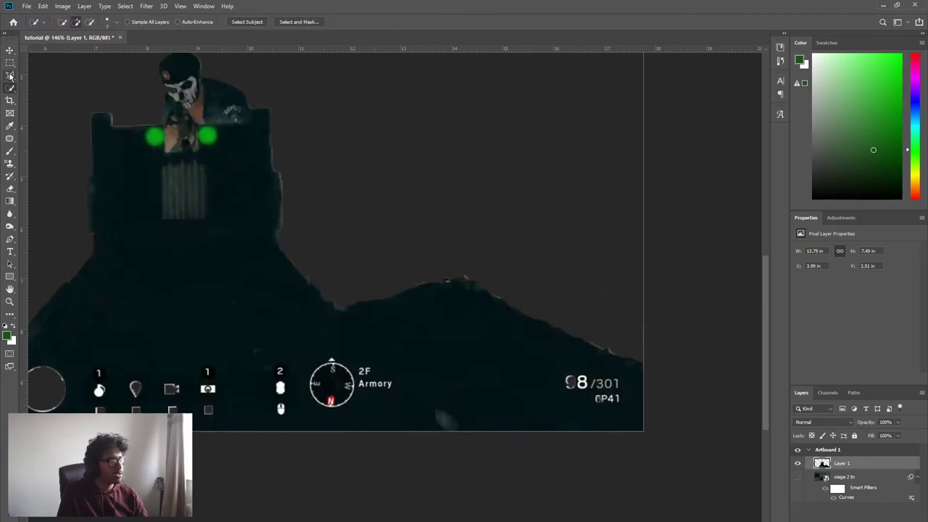
Step: Lasso a patch of the gun's lower right, copy it to Layer 2, and move it right and down
left_click(9, 75)
mouse_move(470, 310)
left_mouse_down()
mouse_move(424, 333)
mouse_move(440, 372)
mouse_move(484, 391)
mouse_move(509, 359)
mouse_move(474, 313)
left_mouse_up()
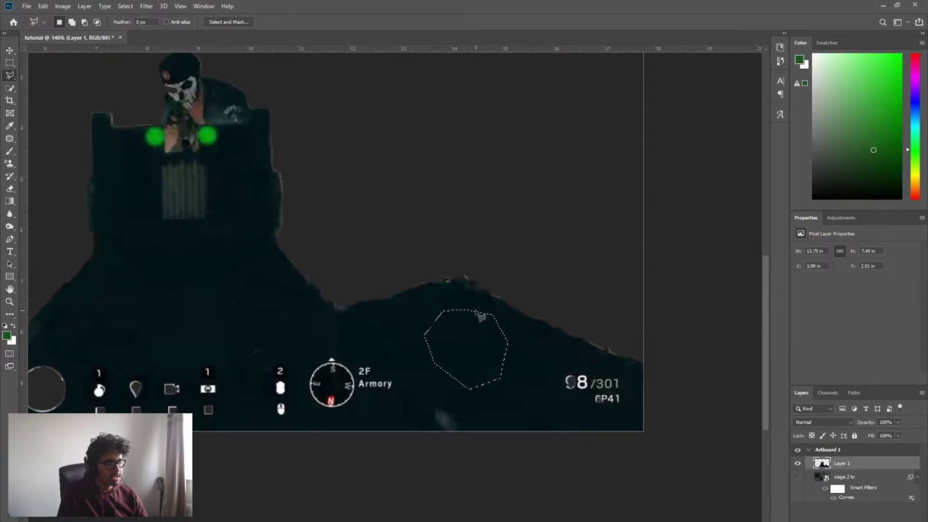
key("ctrl+j")
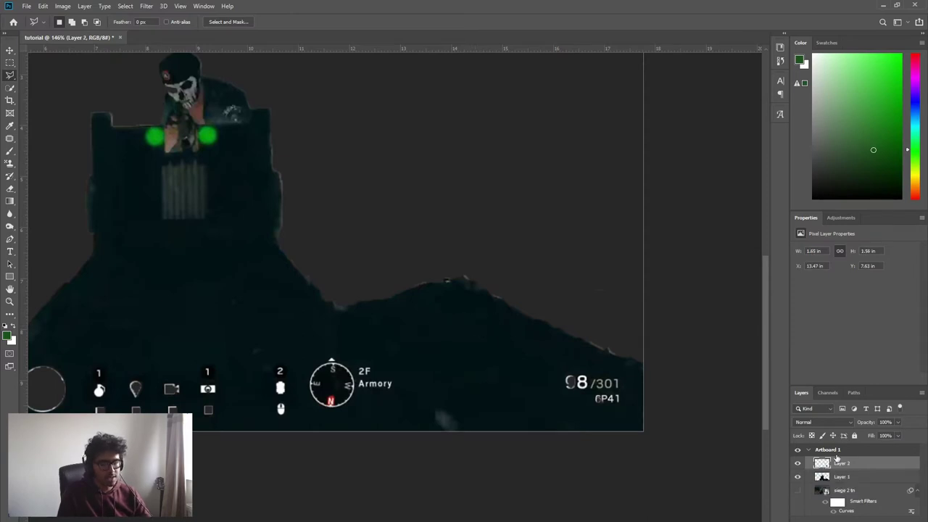
key("v")
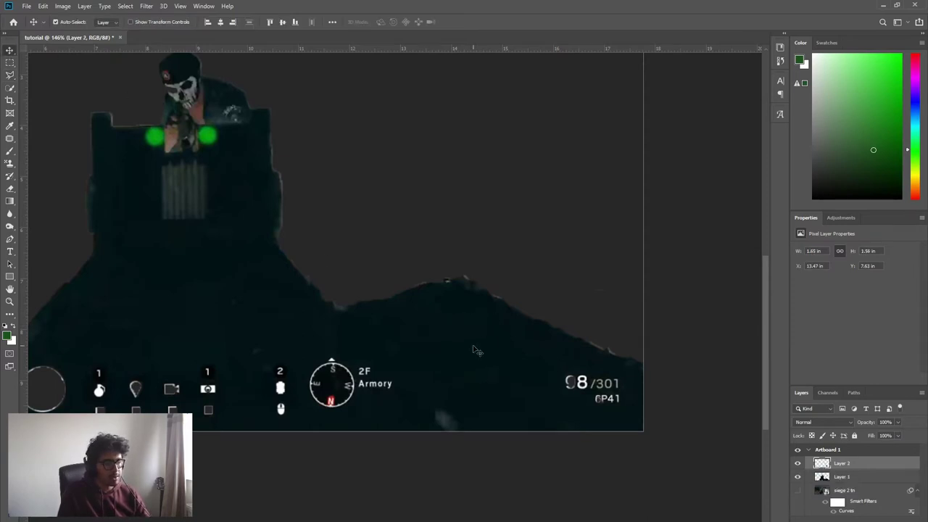
mouse_move(476, 349)
left_mouse_down()
mouse_move(573, 399)
mouse_move(604, 402)
left_mouse_up()
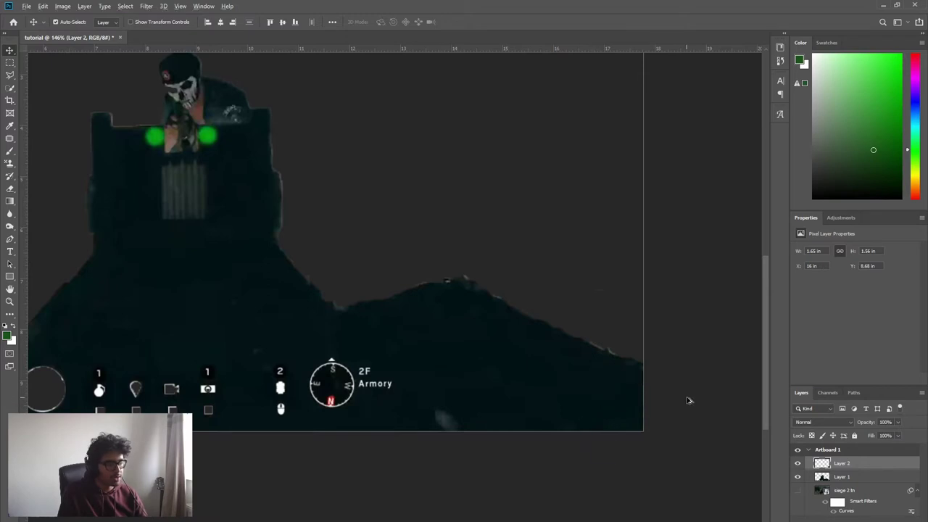
scroll(689, 401, "down", 2)
scroll(493, 382, "up", 2)
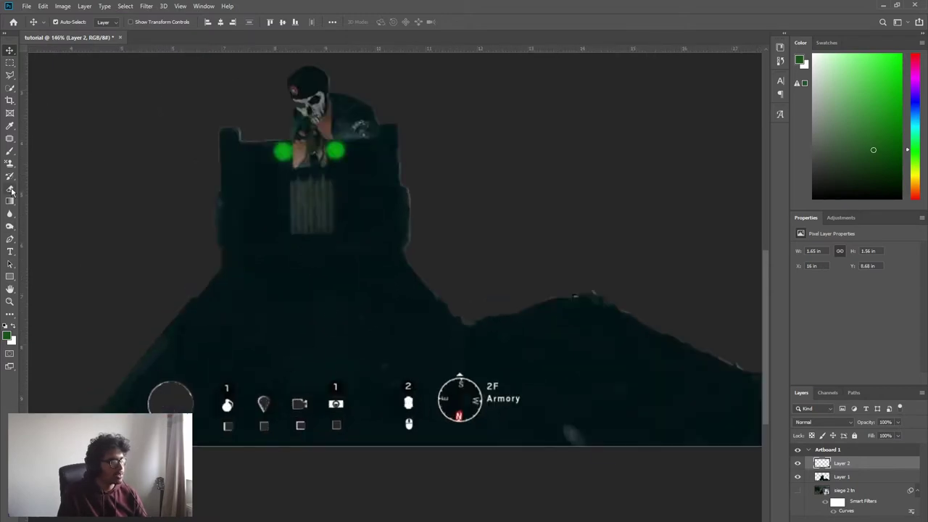
Step: Paint over the bottom HUD icons with an 80 px, low-hardness dark teal brush
left_click(11, 153)
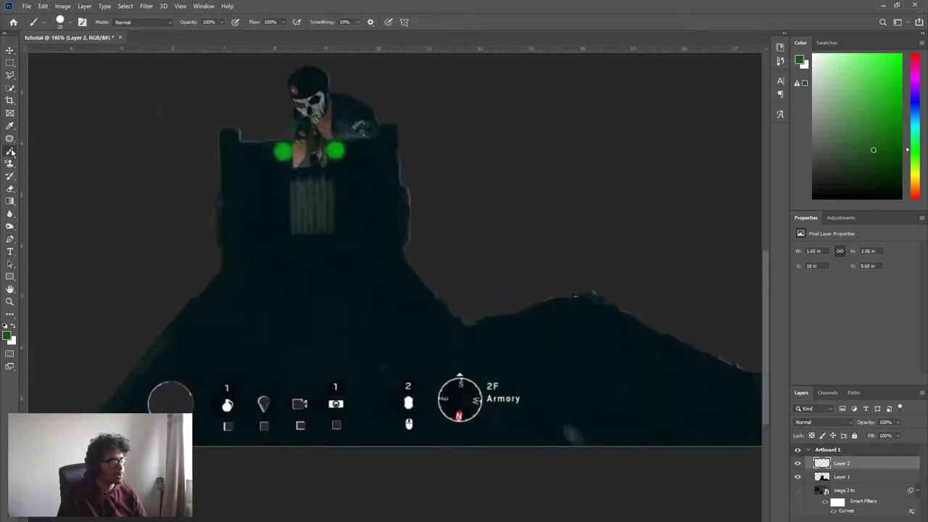
left_click(70, 23)
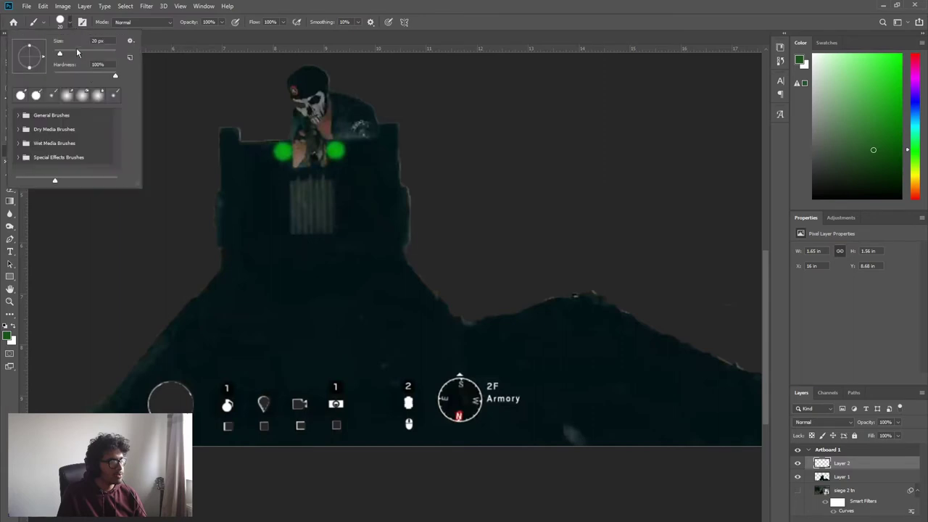
left_click(9, 337)
left_click(9, 336)
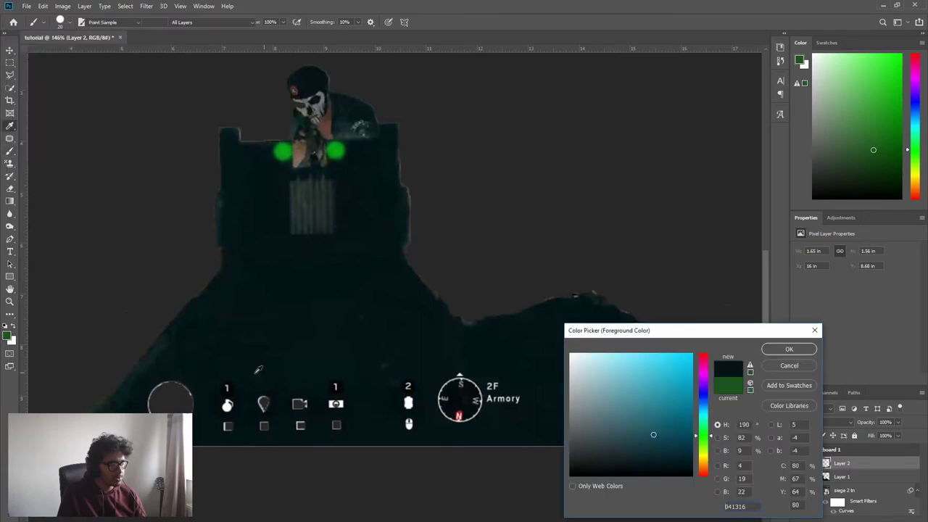
left_click(767, 350)
left_click(70, 26)
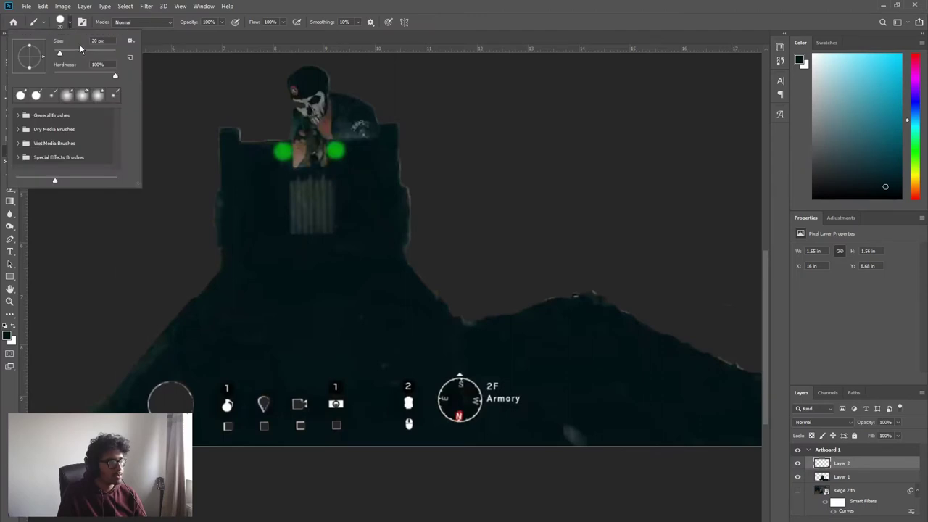
left_click_drag(60, 54, 79, 54)
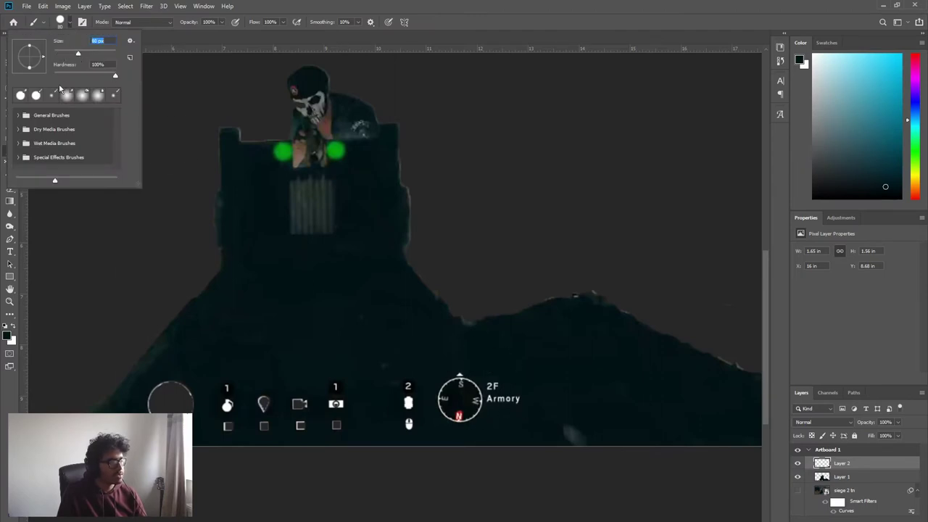
left_click_drag(115, 77, 57, 77)
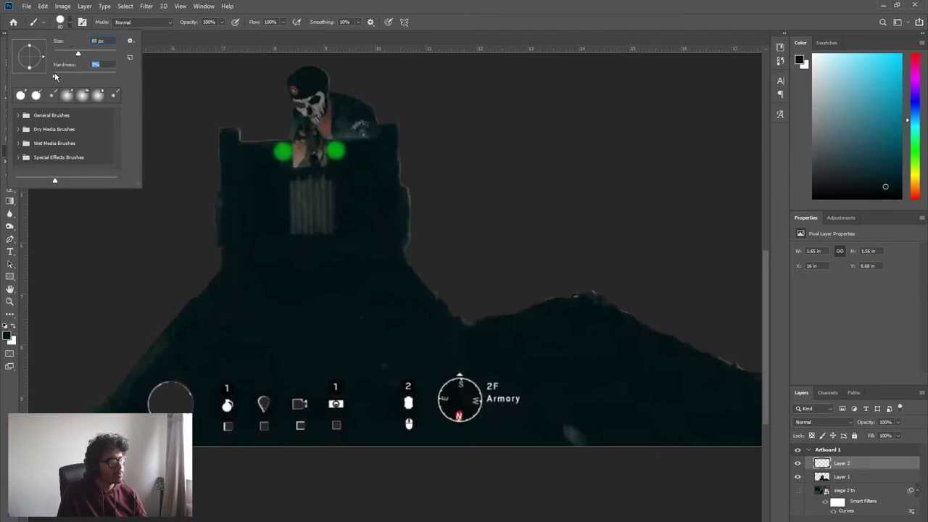
left_click(507, 404)
mouse_move(436, 403)
left_mouse_down()
mouse_move(411, 390)
mouse_move(401, 412)
mouse_move(333, 420)
mouse_move(320, 402)
mouse_move(276, 390)
mouse_move(256, 395)
mouse_move(227, 434)
mouse_move(222, 417)
mouse_move(265, 416)
mouse_move(207, 393)
left_mouse_up()
key("ctrl+1")
key("v")
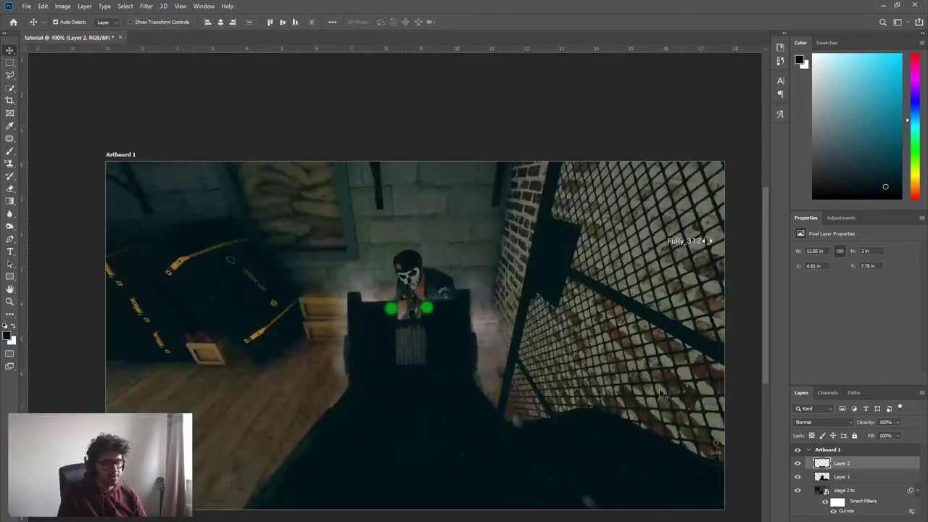
Step: Hide the paint layer and apply a Gaussian Blur smart filter to 'siege 2 tn'
left_click(798, 464)
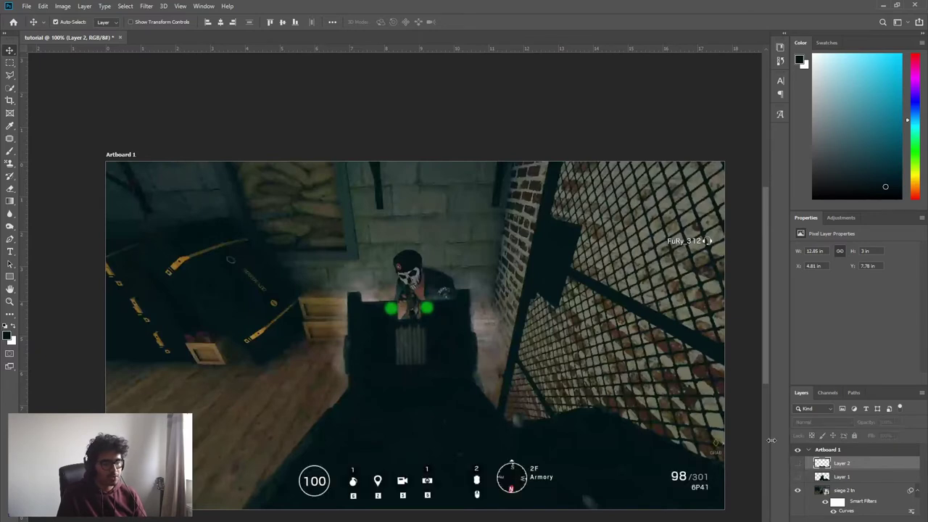
left_click(146, 6)
left_click(143, 7)
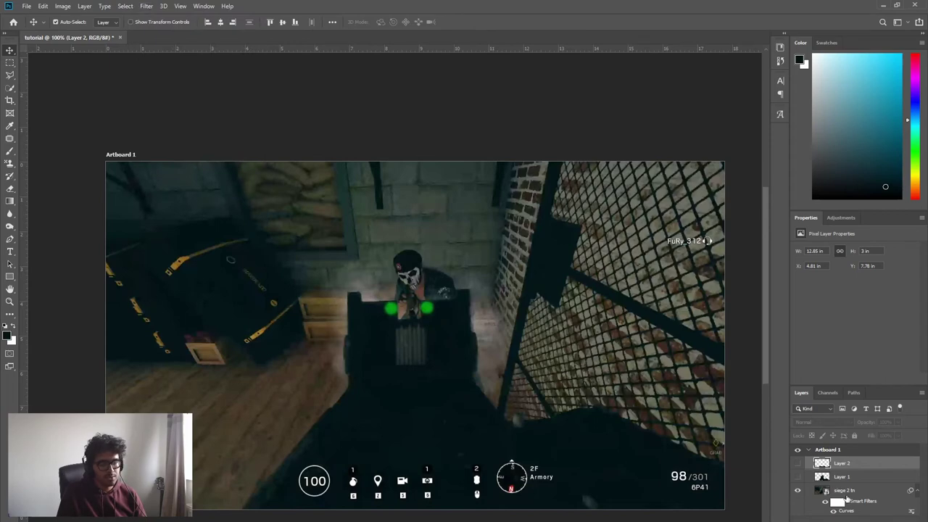
left_click(874, 497)
left_click(146, 6)
mouse_move(257, 116)
left_click(288, 152)
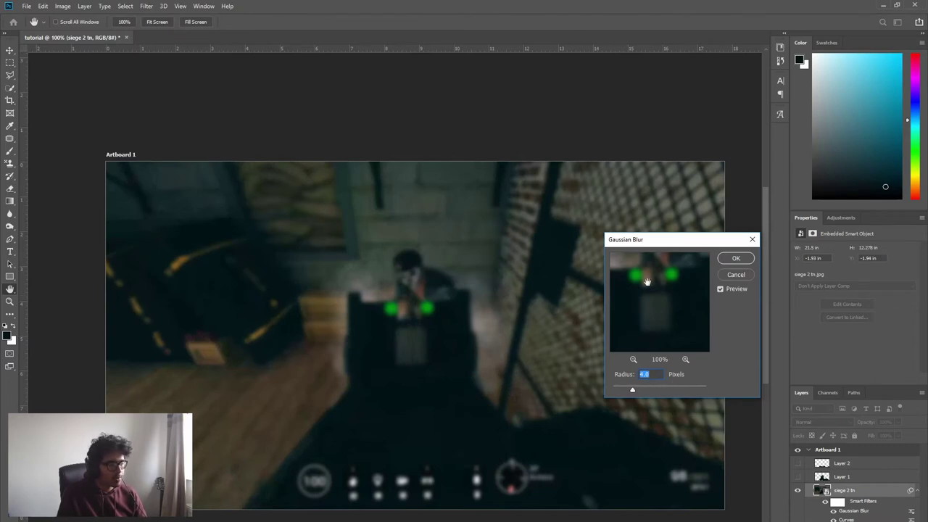
left_click(737, 259)
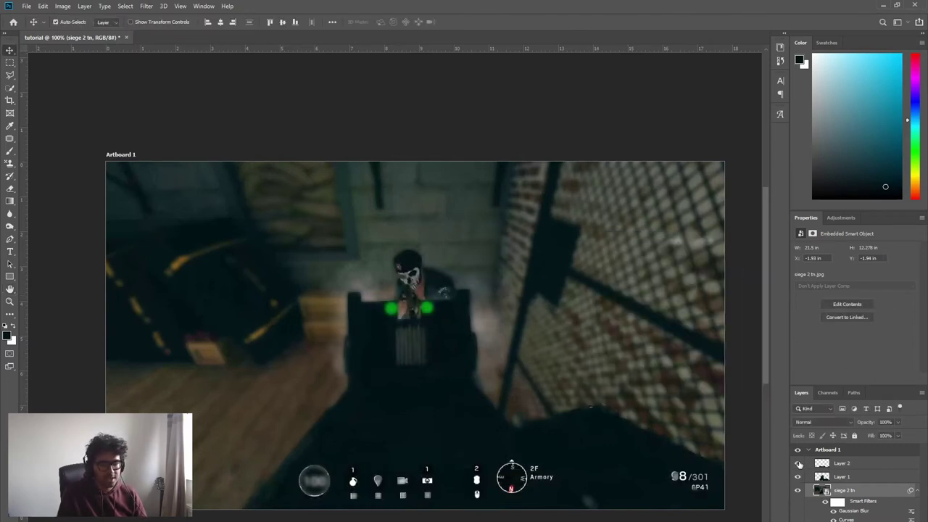
Step: Select Layer 1 together with Layer 2 and merge them into Layer 2
scroll(493, 326, "down", 2)
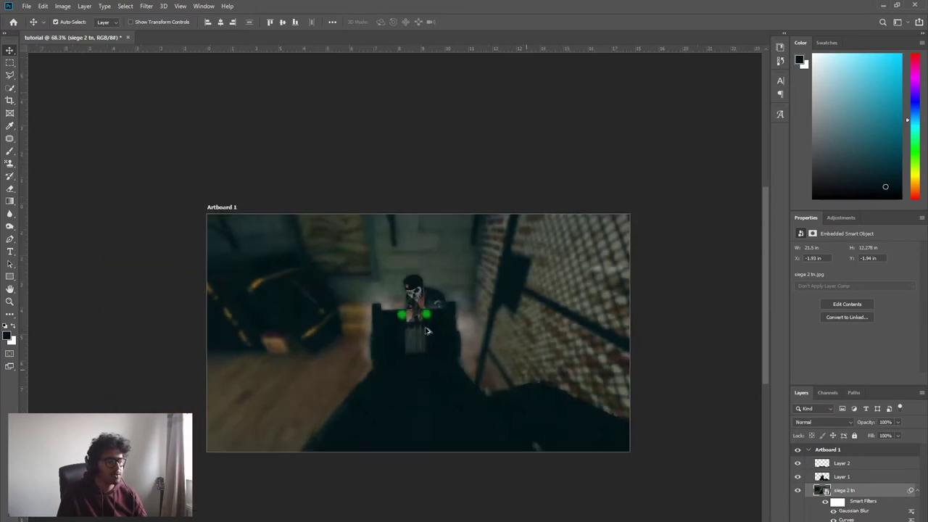
scroll(442, 352, "down", 1)
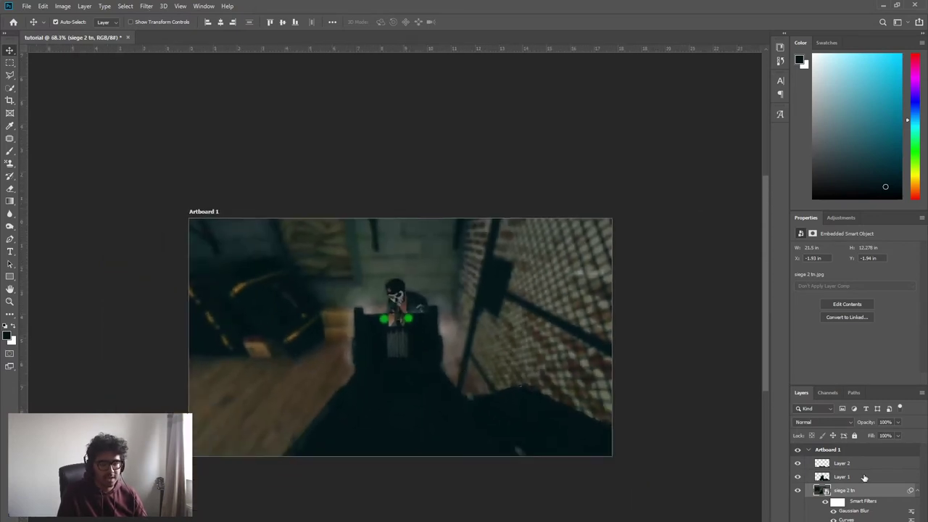
left_click(859, 477)
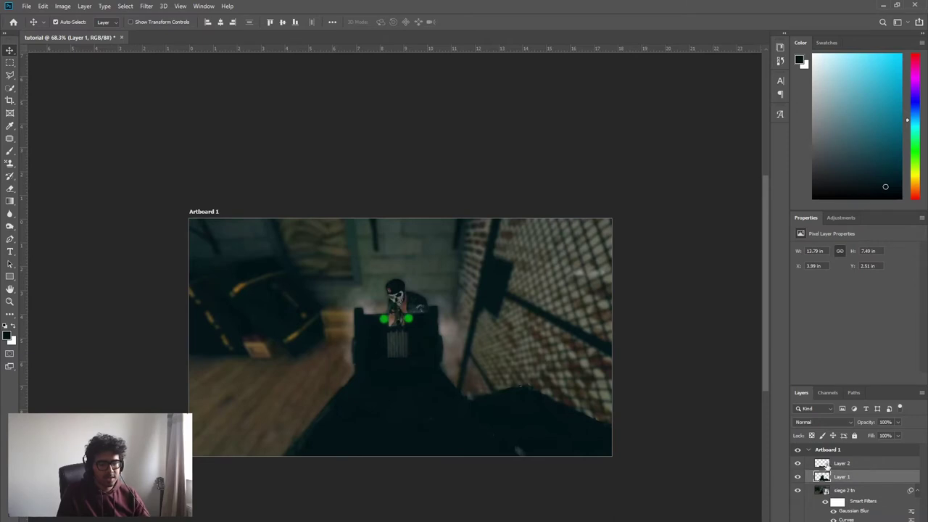
left_click(841, 465)
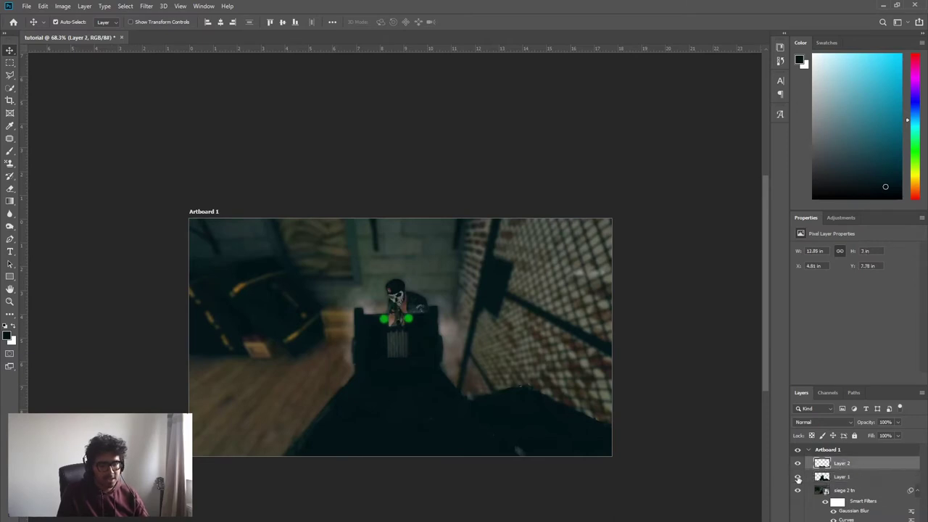
left_click(798, 463)
left_click(797, 462)
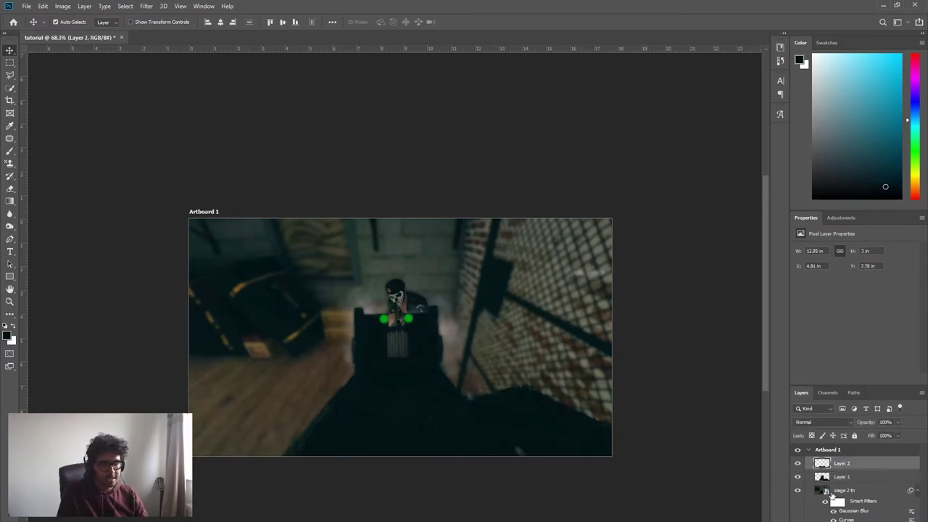
left_click(868, 479, "shift")
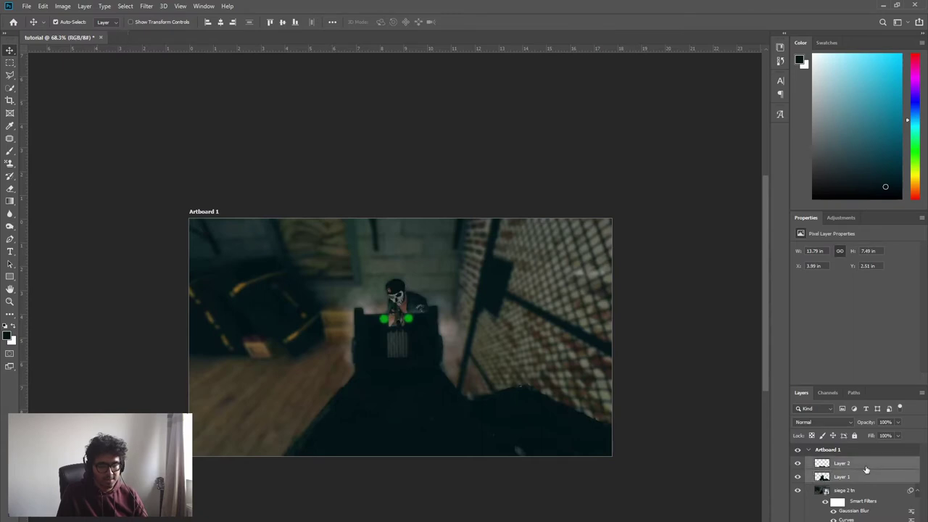
right_click(859, 466)
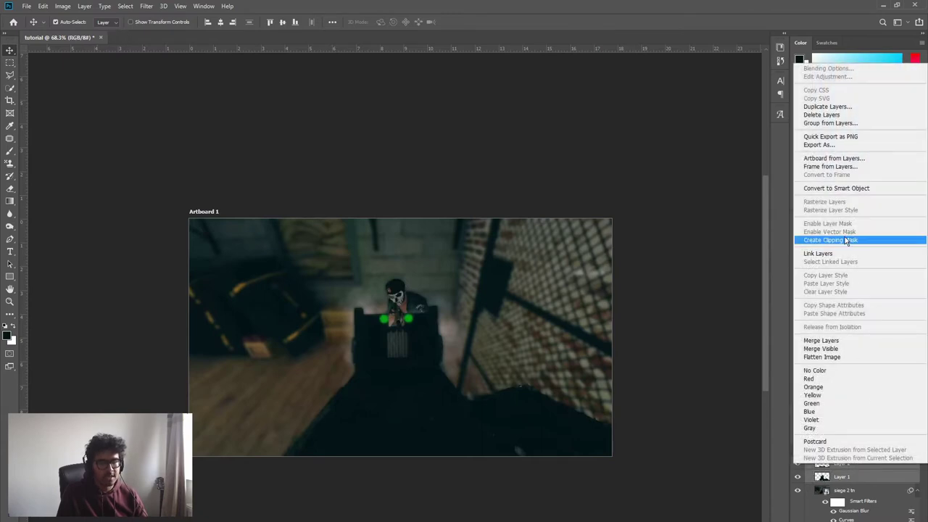
left_click(832, 340)
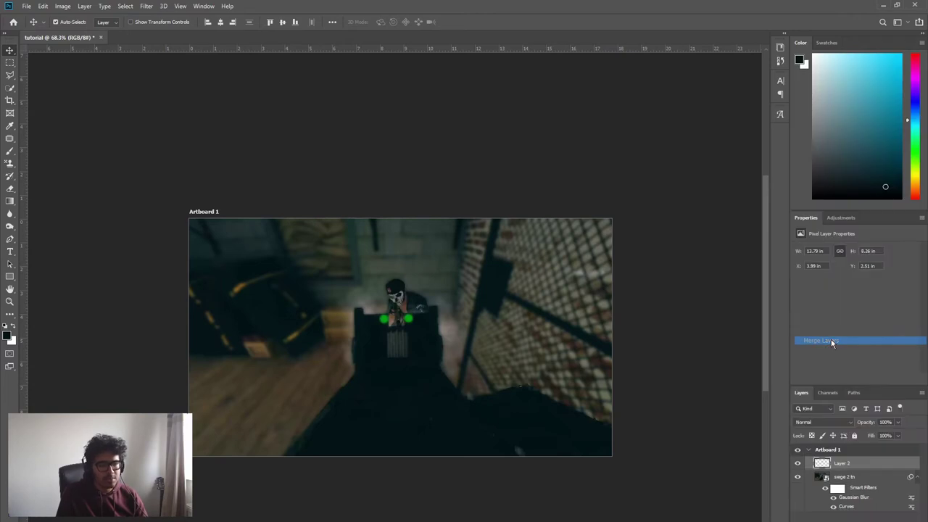
Step: Check the merged Layer 2 by toggling its visibility, then open its Layer Style dialog
left_click(798, 464)
left_click(798, 464)
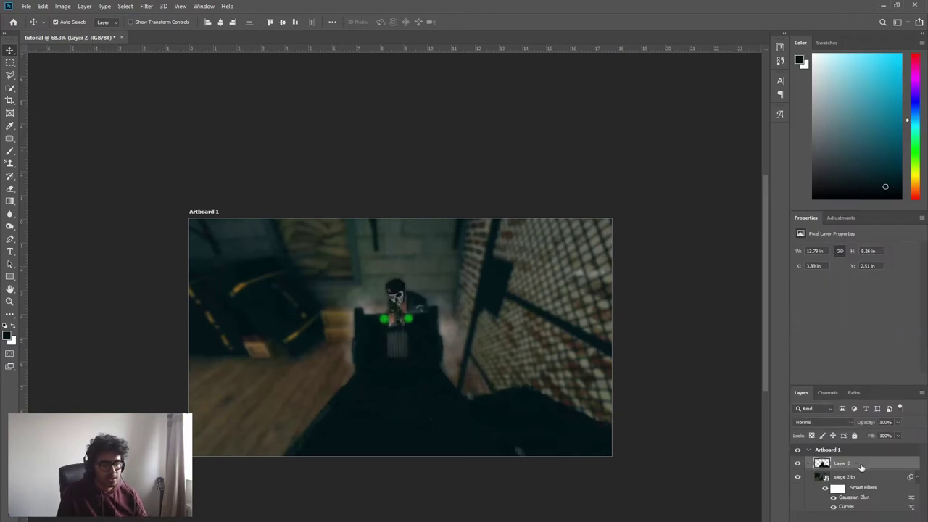
double_click(860, 468)
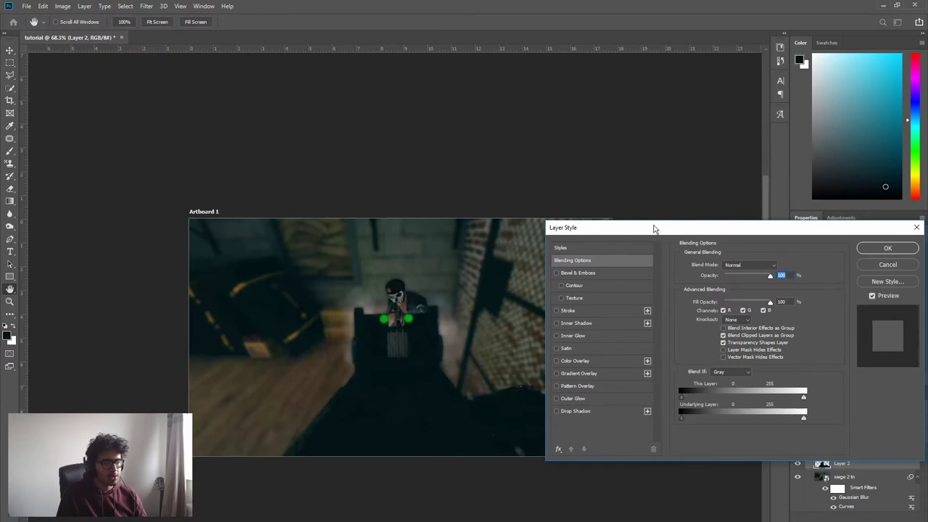
Step: Try a stroke outline and a drop shadow on Layer 2, keeping only the drop shadow
left_click_drag(651, 229, 514, 78)
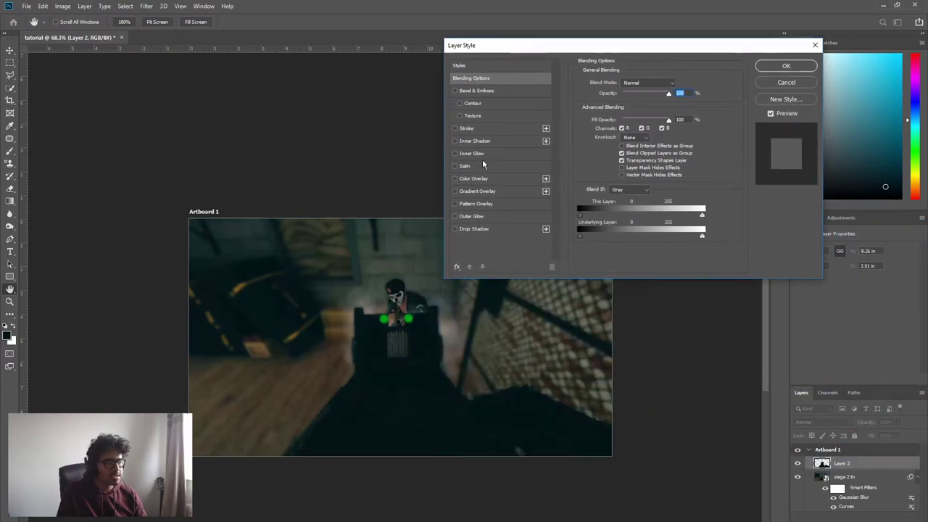
left_click(468, 128)
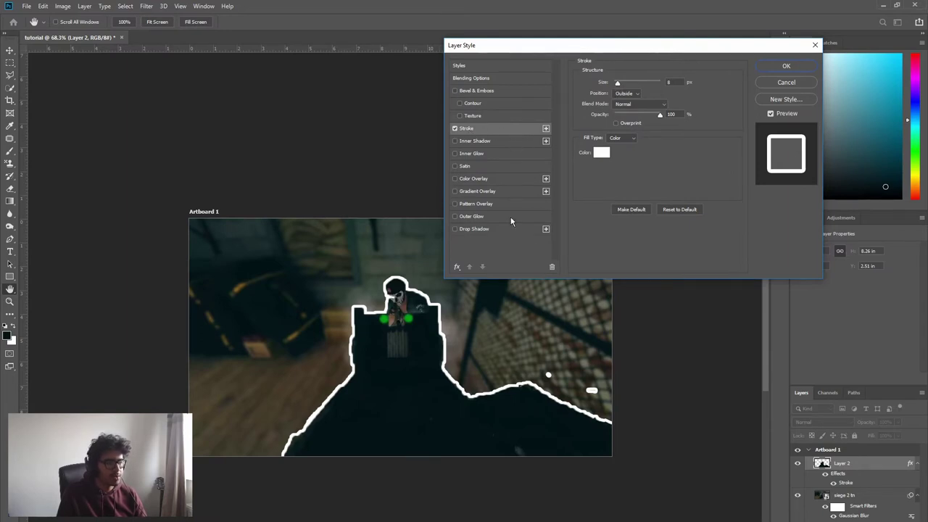
left_click(456, 230)
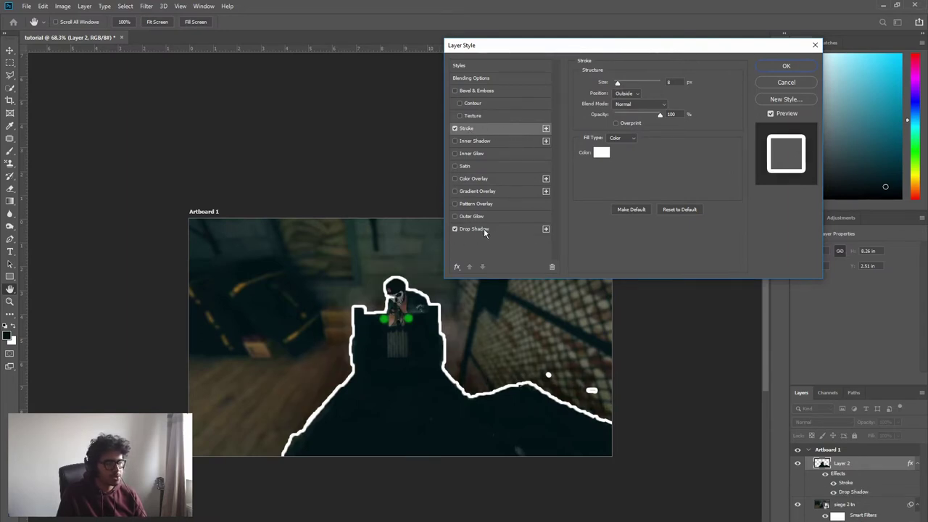
left_click(483, 229)
left_click_drag(596, 49, 607, 16)
left_click(465, 195)
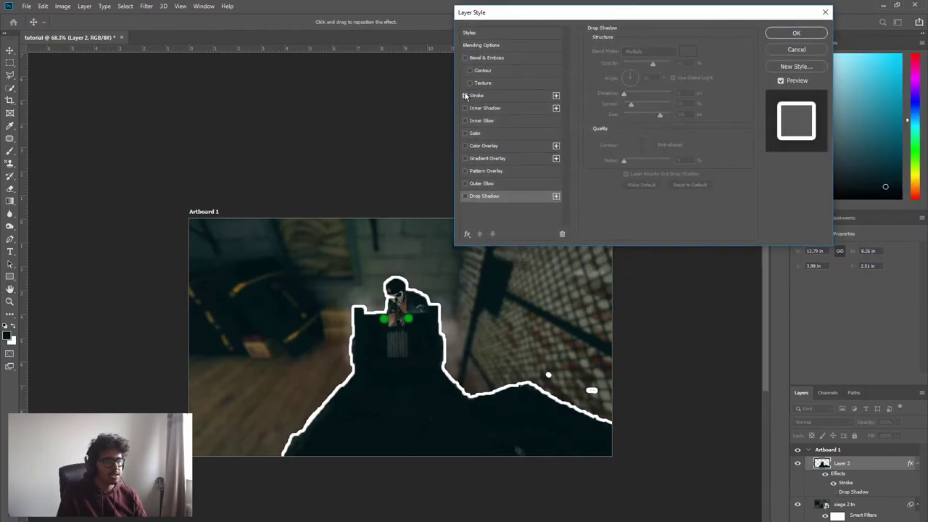
left_click(468, 96)
left_click(465, 95)
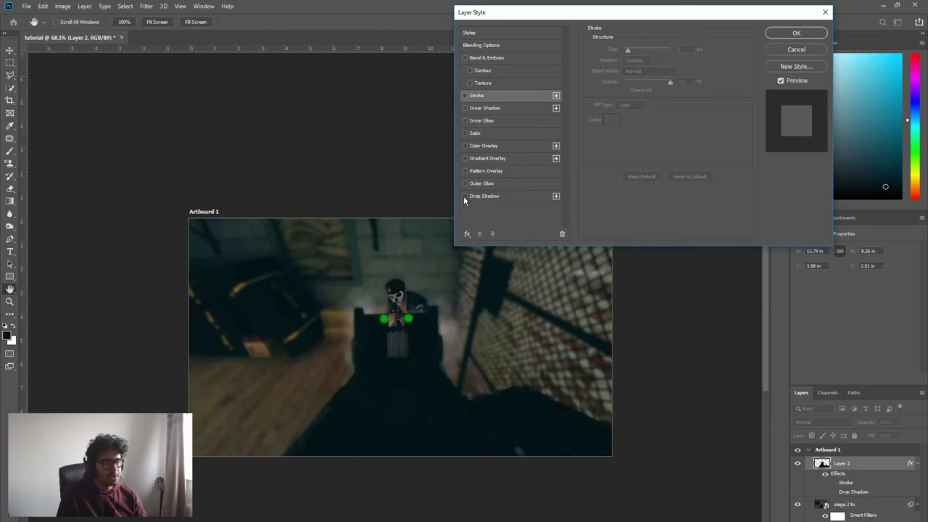
left_click(464, 196)
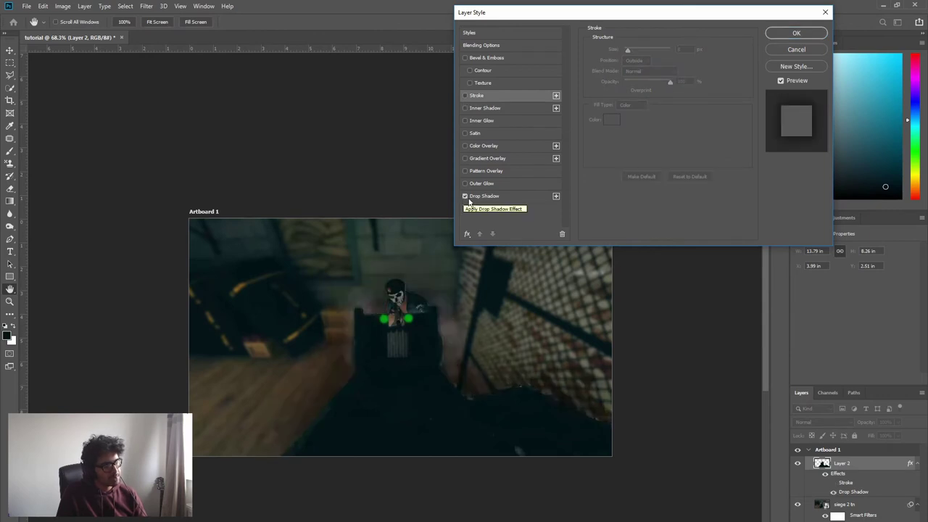
left_click(480, 196)
Step: Make the drop shadow white (#ffffff) with wider spread and about 101 px size, then disable it
left_click(687, 50)
type("ffffff")
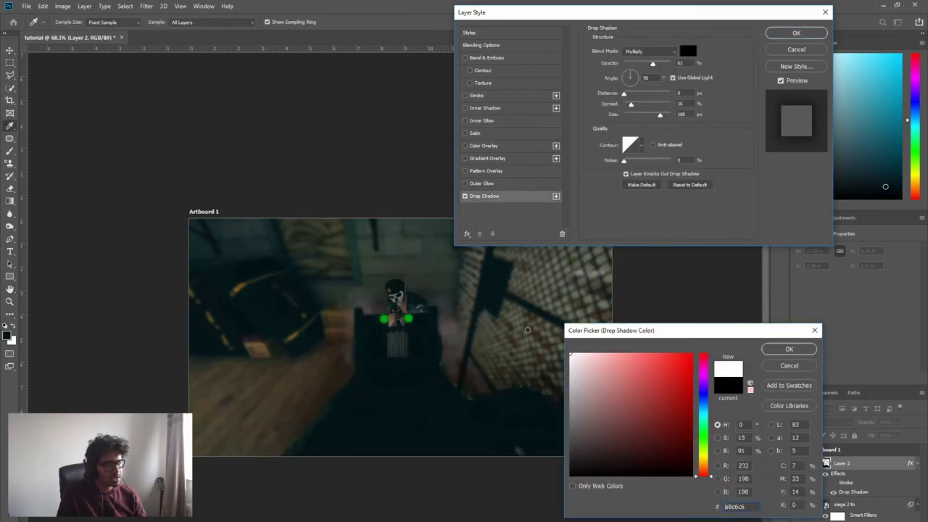
left_click(789, 349)
left_click(464, 196)
left_click(464, 196)
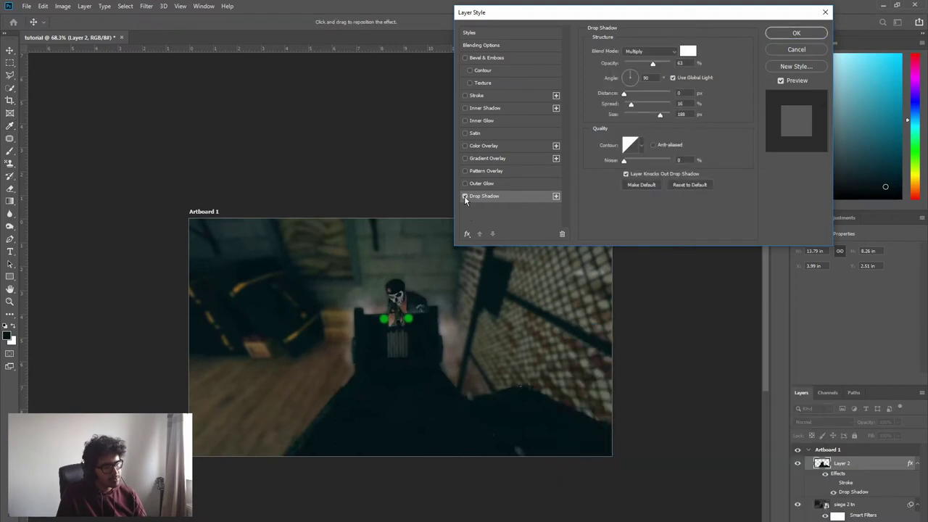
left_click(464, 195)
left_click(464, 196)
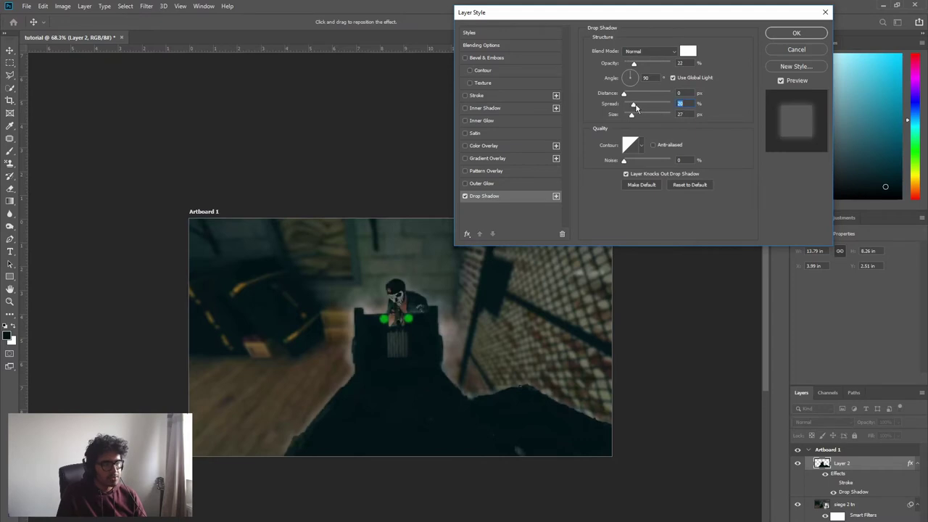
left_click_drag(636, 108, 651, 66)
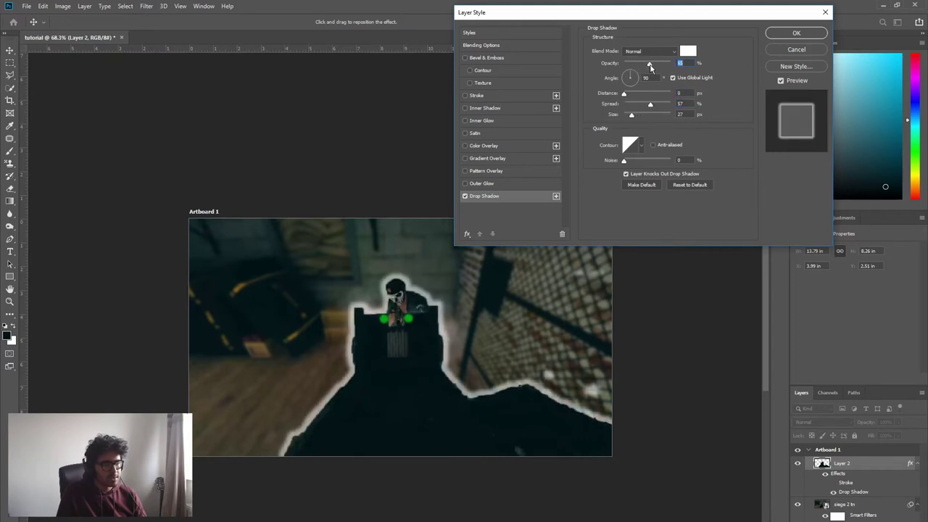
left_click_drag(632, 114, 645, 117)
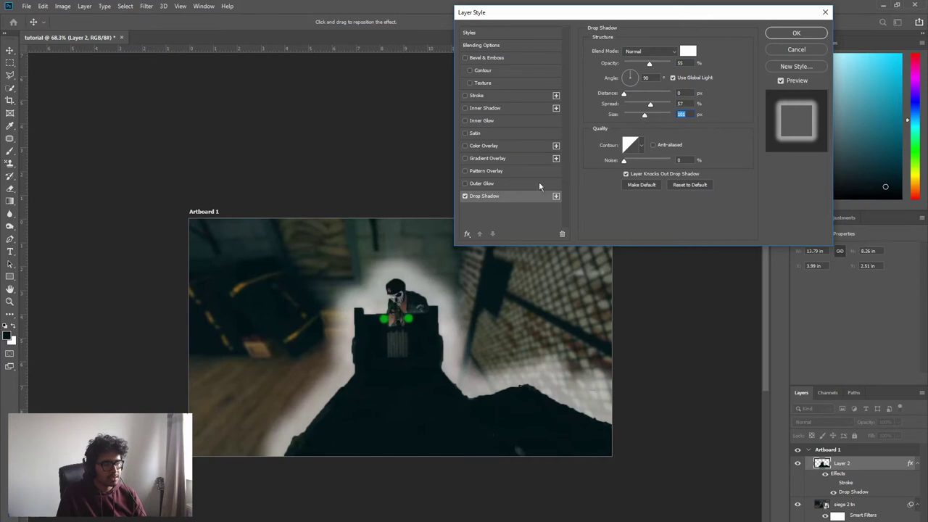
left_click(463, 203)
left_click(466, 197)
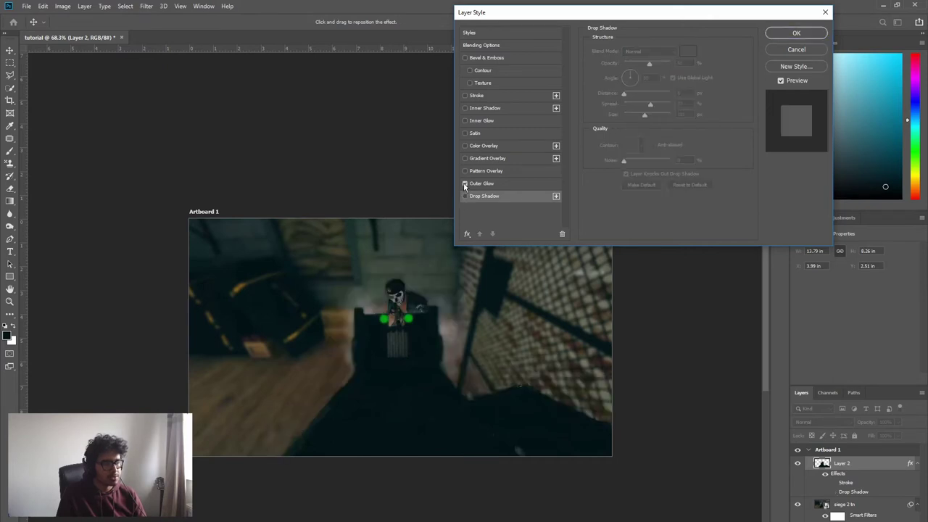
Step: Add a white Outer Glow to Layer 2 and apply the layer style
left_click(466, 183)
left_click(496, 180)
left_click(613, 84)
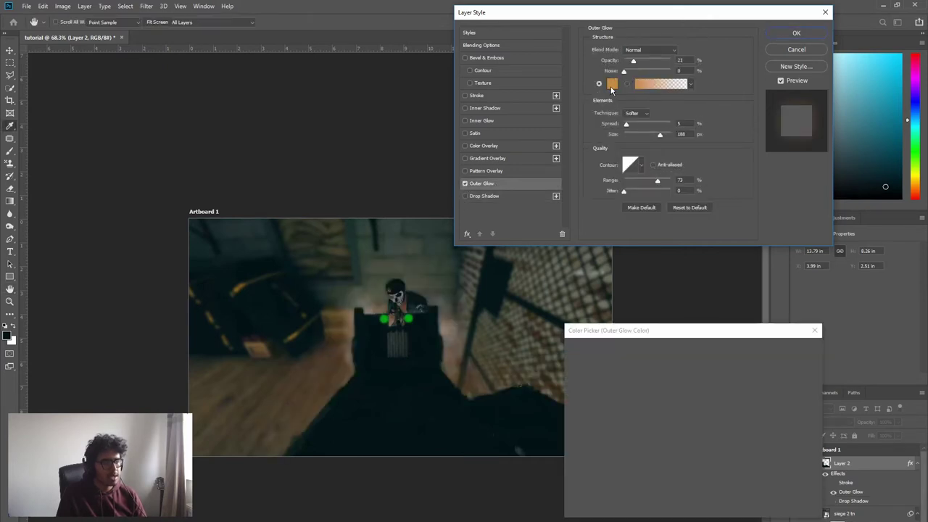
left_click_drag(618, 352, 570, 354)
left_click(788, 350)
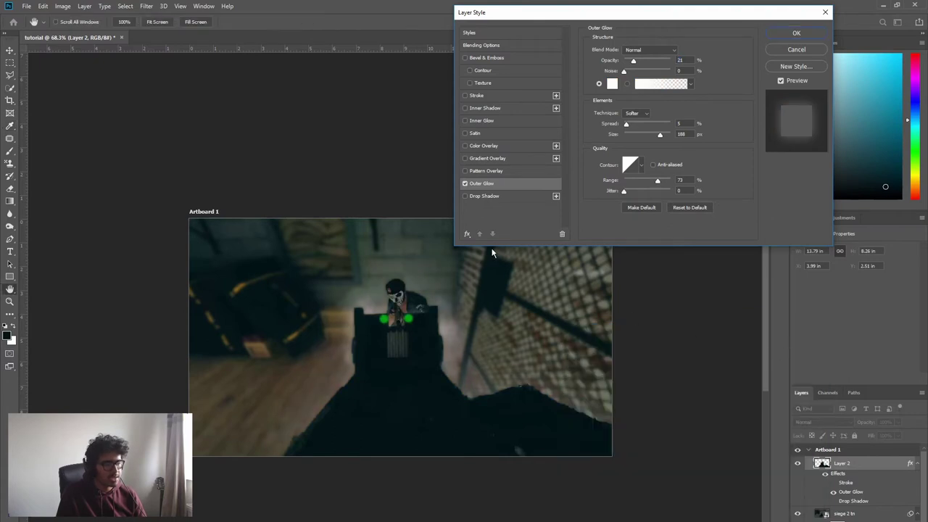
left_click(465, 184)
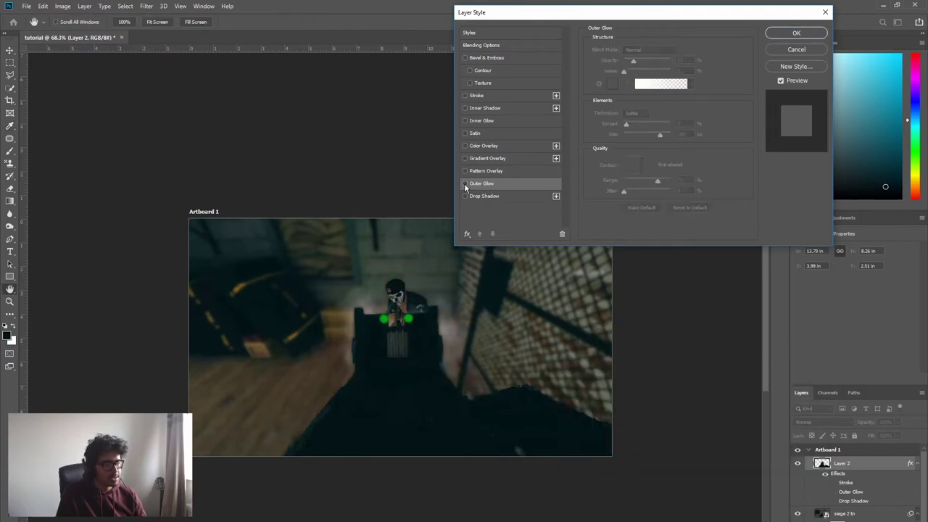
left_click(465, 184)
left_click(794, 33)
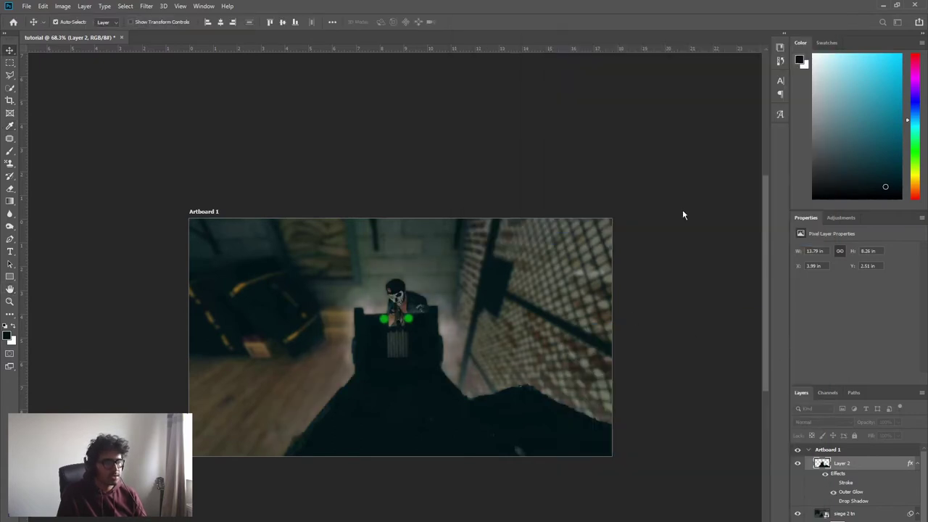
Step: Scale 'siege 2 tn' and Layer 2 up together, shift them up-right, and add empty Layer 3
scroll(580, 315, "down", 3)
scroll(475, 355, "up", 2)
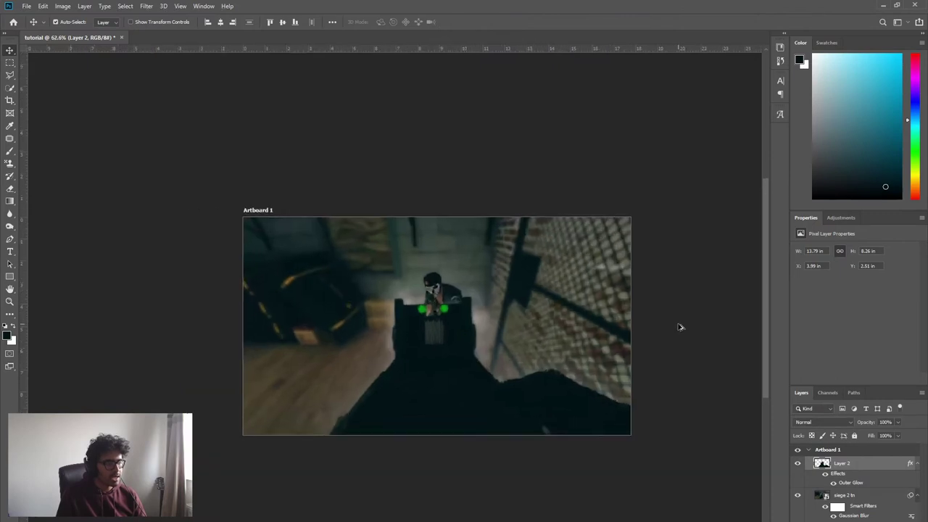
scroll(692, 327, "down", 1)
scroll(674, 324, "up", 2)
scroll(374, 352, "down", 1)
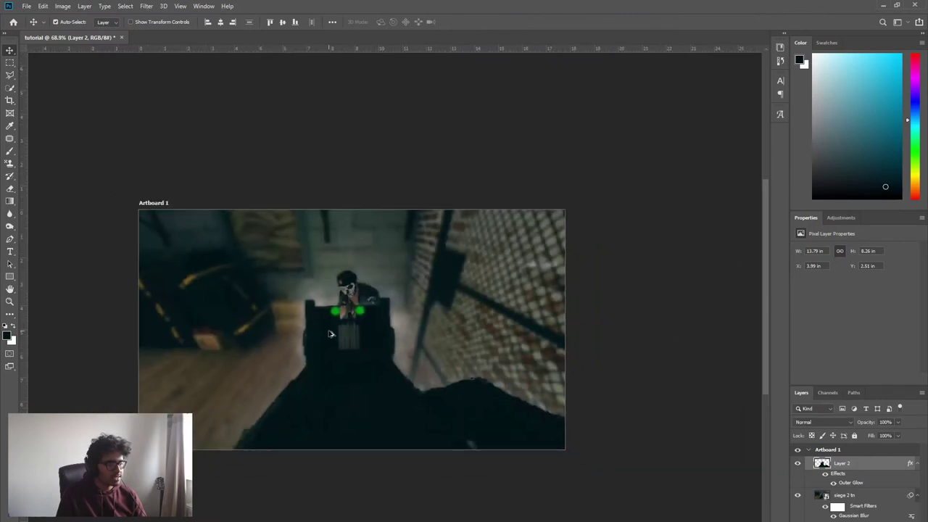
scroll(329, 335, "down", 1)
left_click(874, 498)
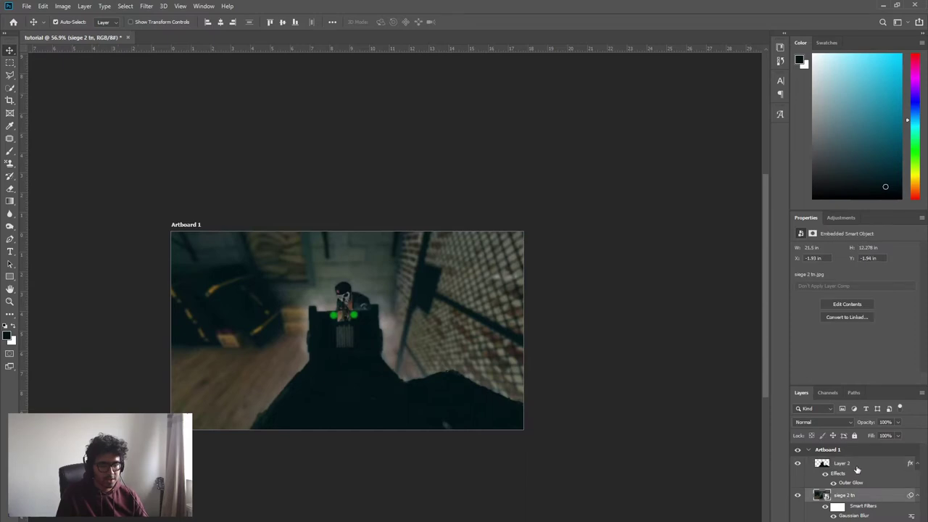
left_click(857, 465, "shift")
key("ctrl+t")
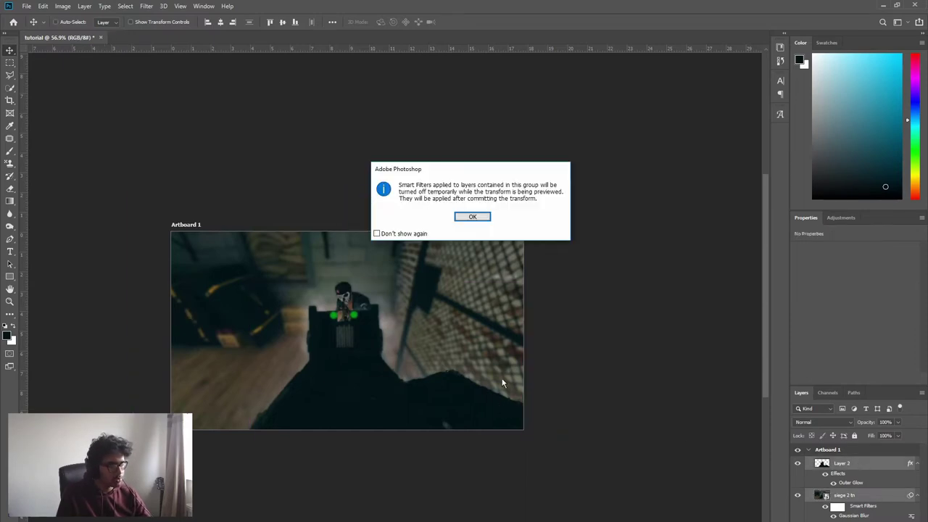
left_click(472, 216)
mouse_move(573, 191)
left_mouse_down()
mouse_move(586, 169)
mouse_move(595, 179)
mouse_move(563, 191)
mouse_move(638, 148)
mouse_move(620, 139)
mouse_move(604, 165)
mouse_move(607, 190)
mouse_move(563, 183)
left_mouse_up()
left_click_drag(446, 283, 475, 273)
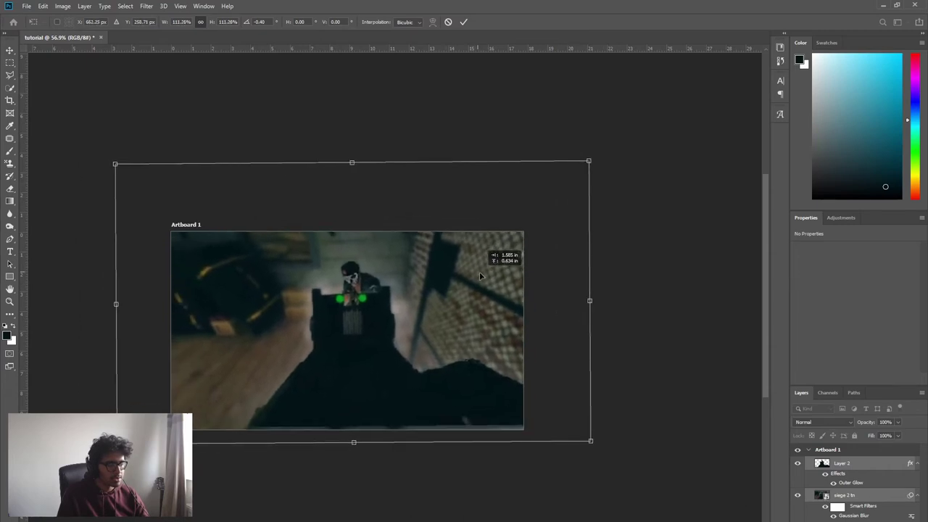
key("Return")
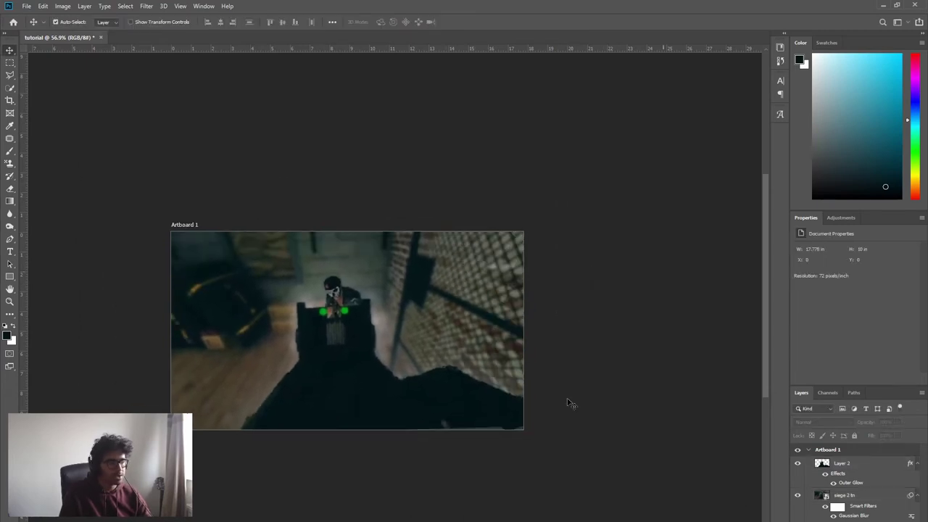
key("ctrl+shift+alt+n")
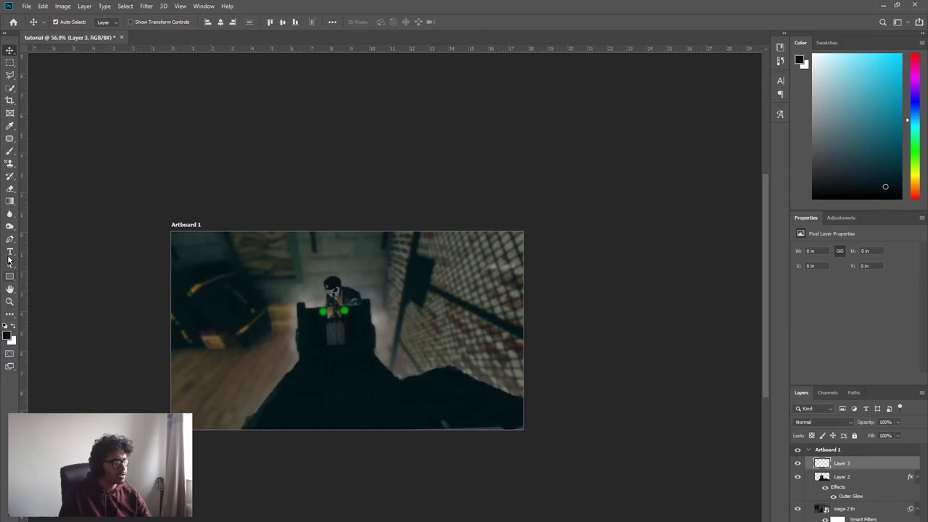
Step: Add a BEST text layer, move it toward the right side, and transform its tilt and size
key("t")
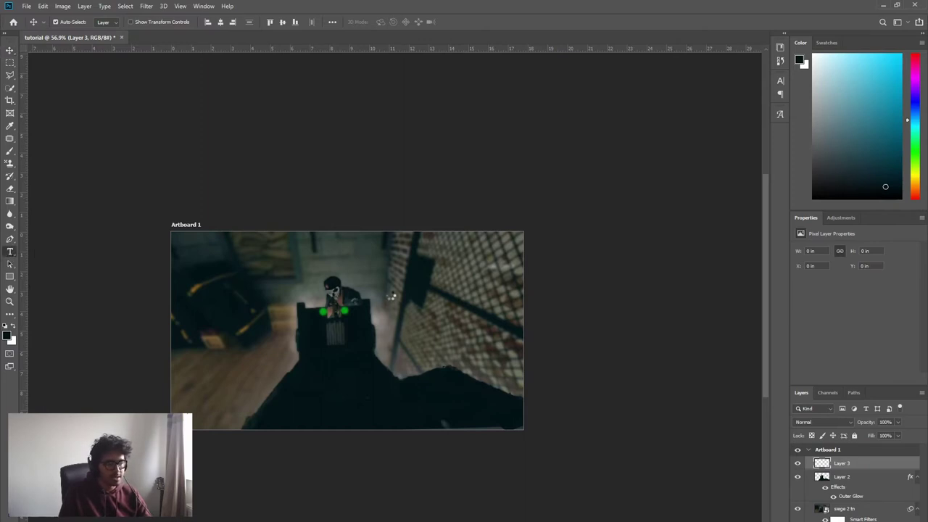
left_click(389, 290)
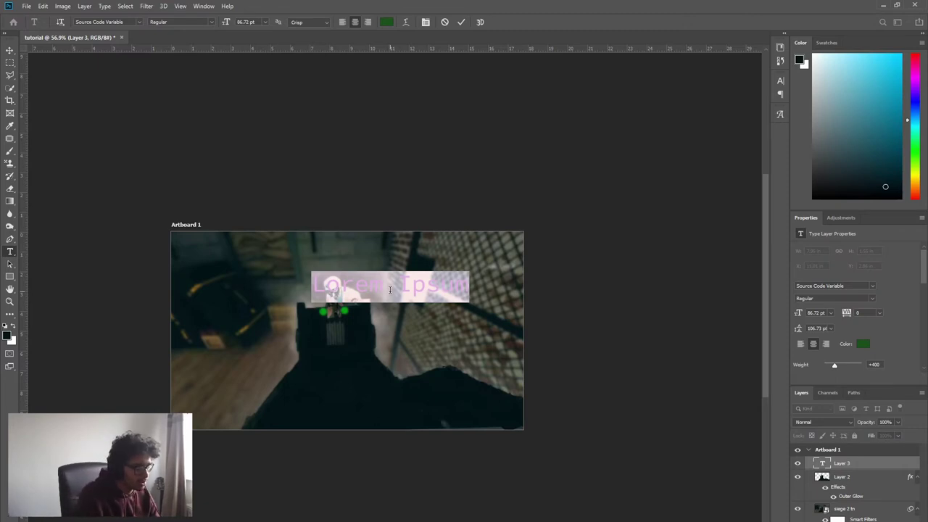
type("TEST")
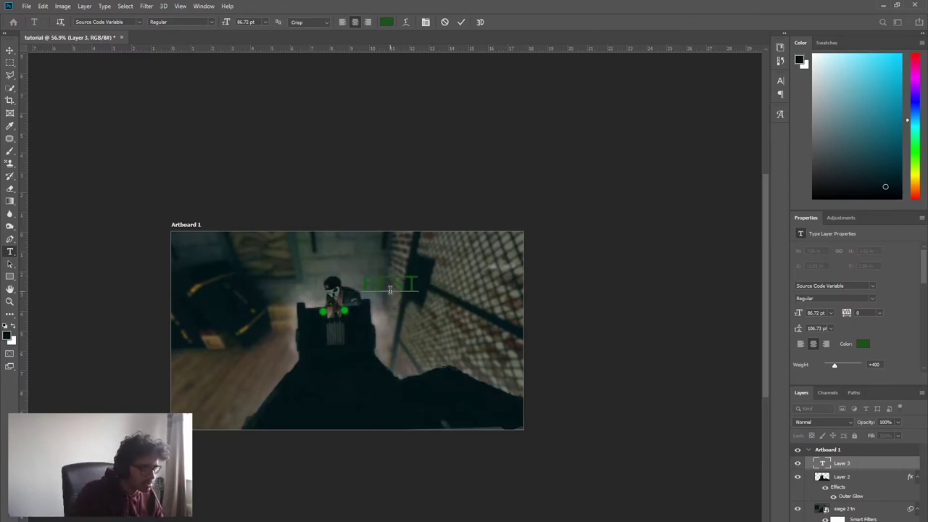
key("ctrl+Return")
key("v")
left_click_drag(389, 290, 517, 248)
key("ctrl+t")
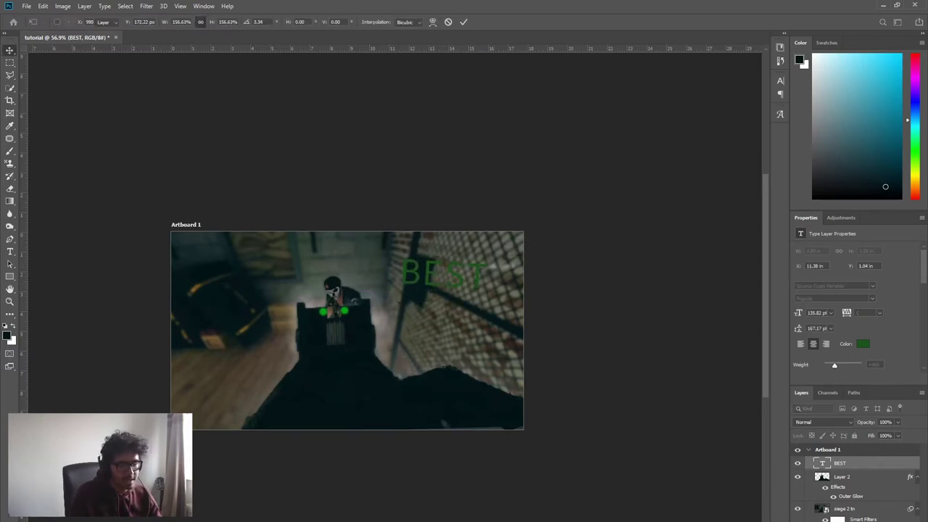
key("Return")
Step: Add MOMENTS text below BEST, tilted clockwise to match and enlarged underneath it
key("ctrl+shift+alt+n")
key("t")
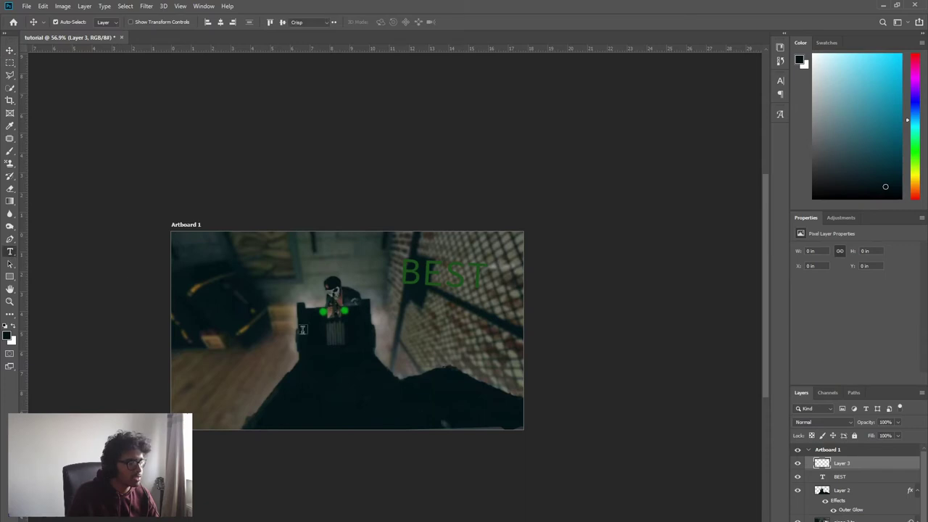
left_click(367, 354)
left_click(366, 354)
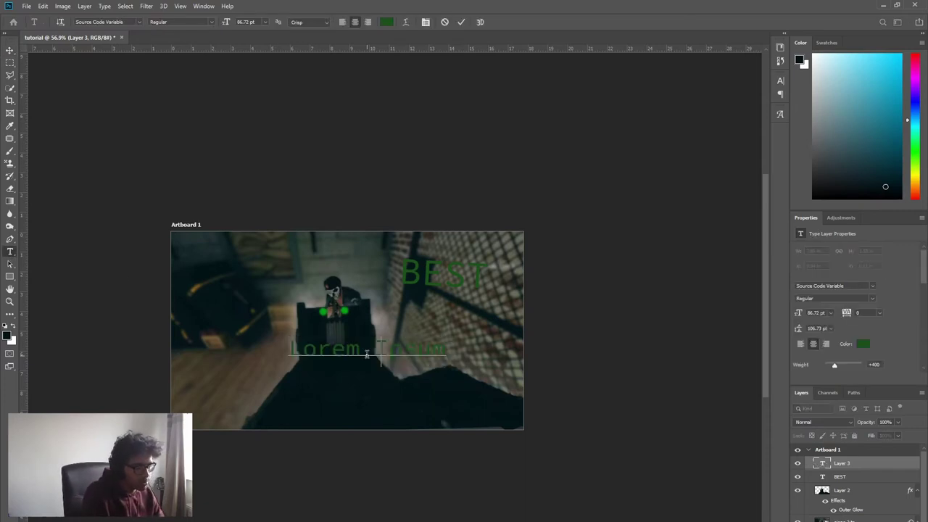
type("MOMENTS")
left_click(10, 50)
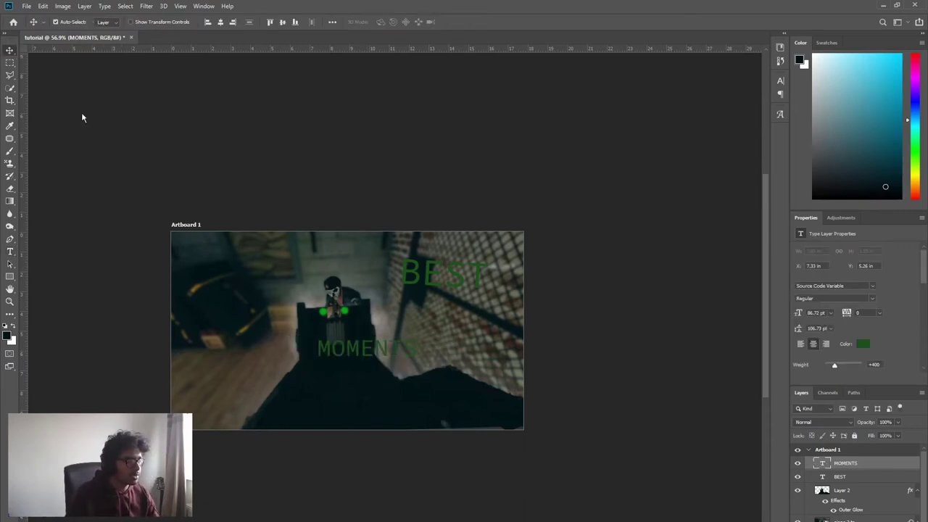
key("ctrl+t")
left_click_drag(437, 327, 513, 297)
left_click_drag(489, 314, 495, 318)
key("Return")
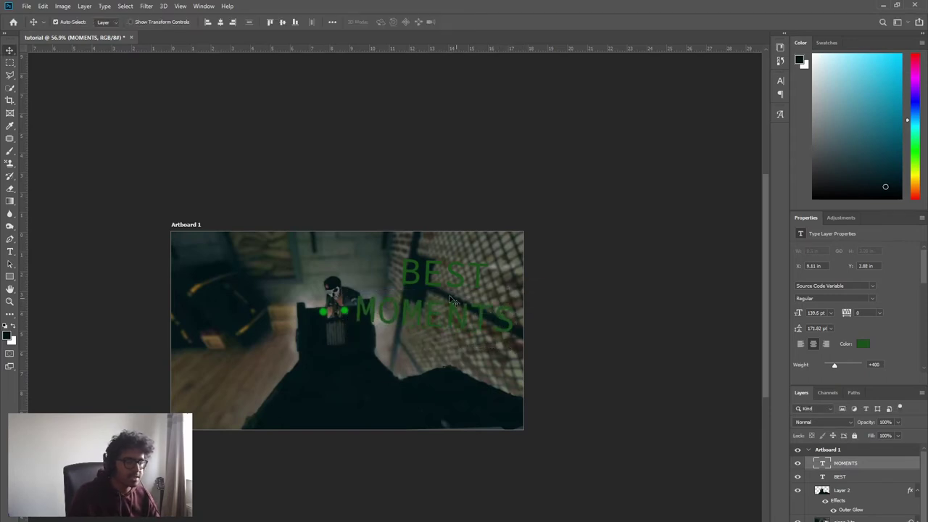
left_click(866, 483)
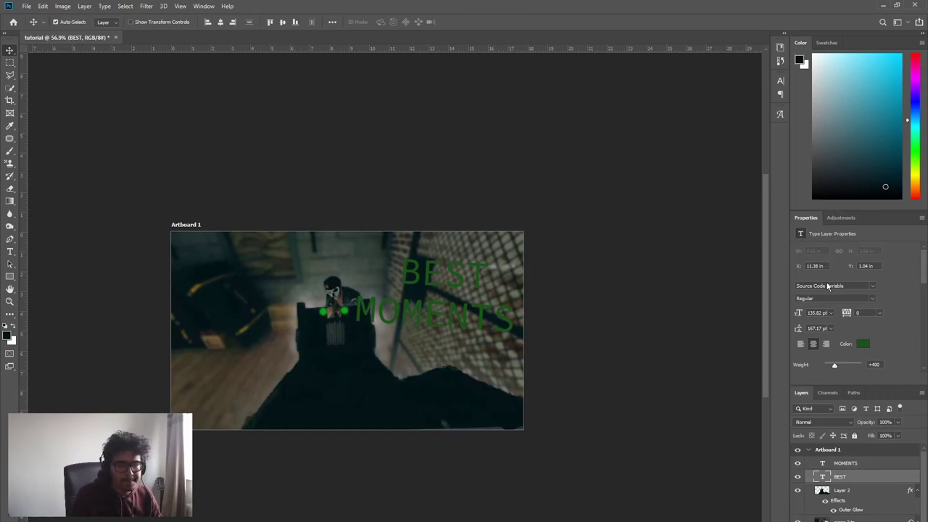
Step: Set both BEST and MOMENTS in Cocogoose, then nudge MOMENTS slightly left and up
left_click(871, 287)
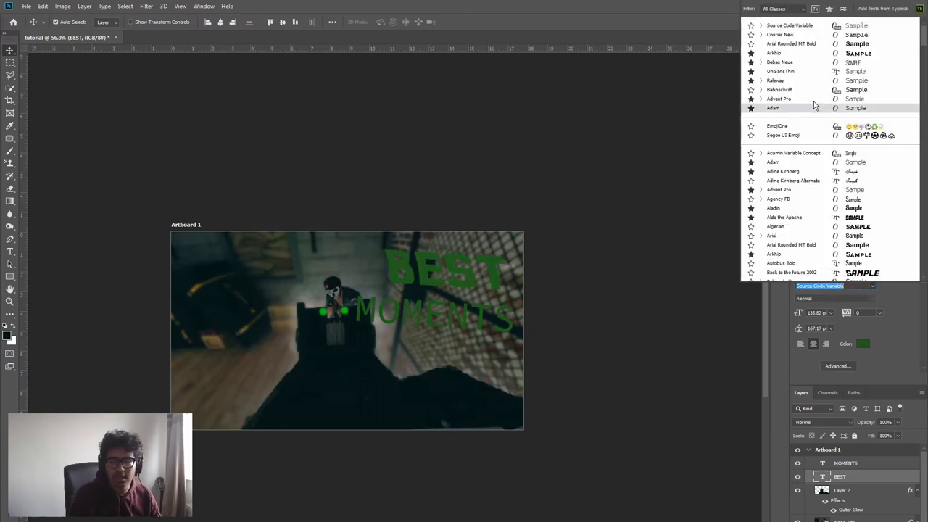
scroll(799, 117, "down", 6)
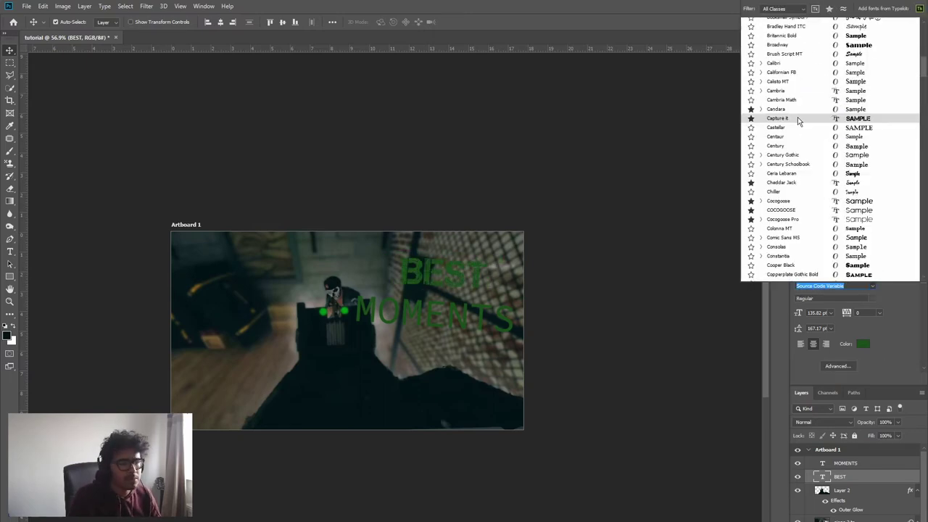
left_click(800, 201)
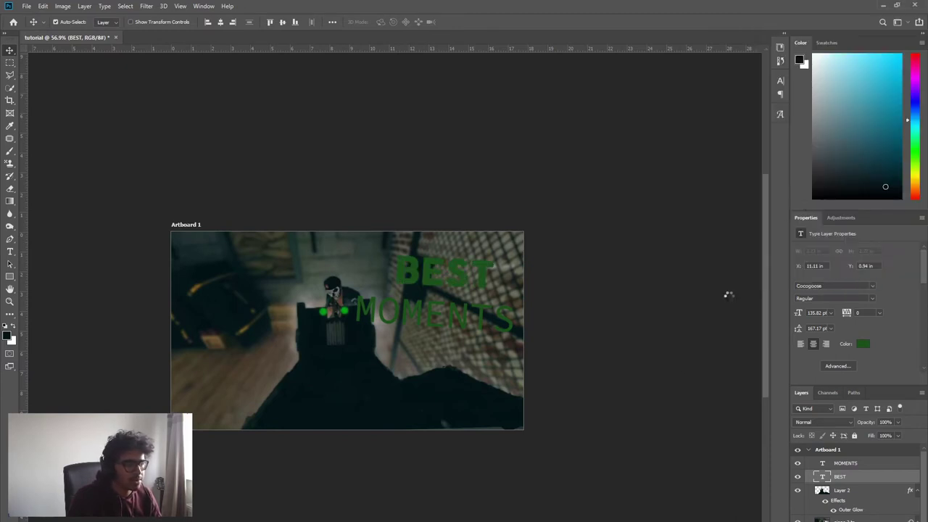
left_click(862, 468)
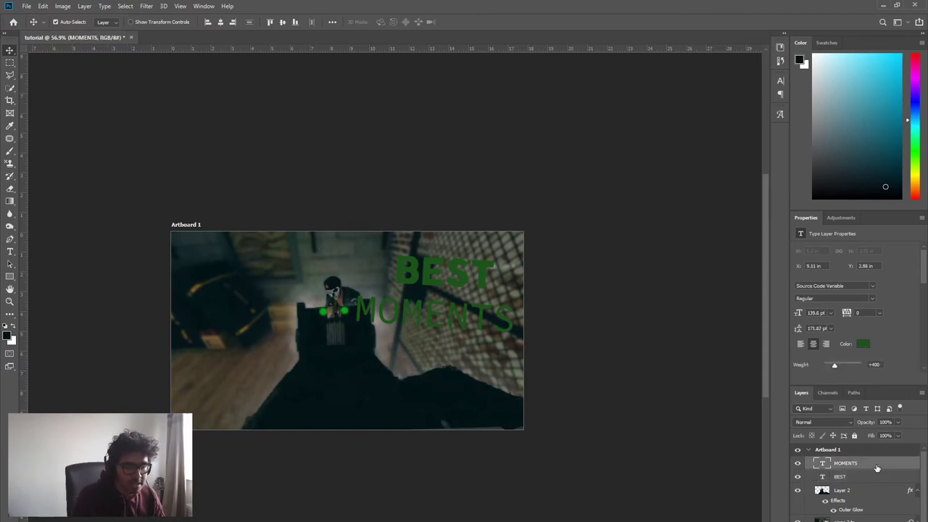
left_click(871, 289)
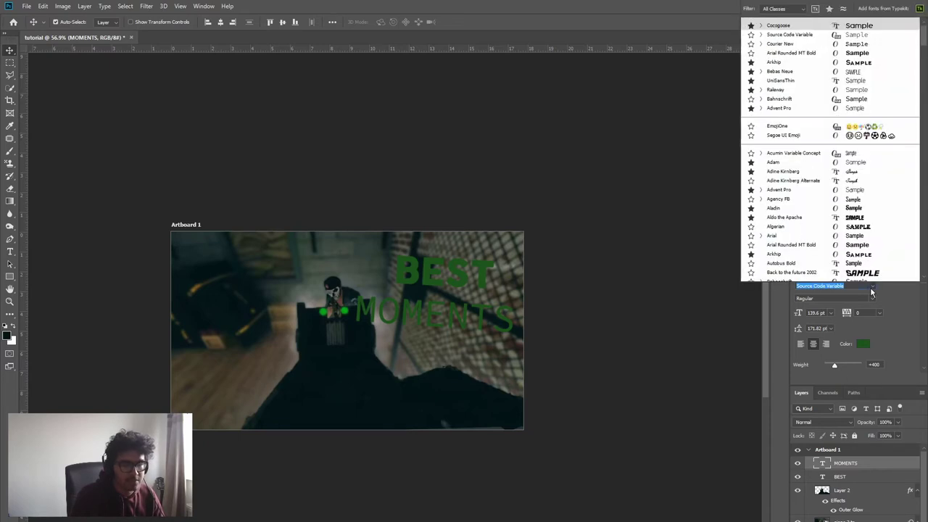
left_click(778, 26)
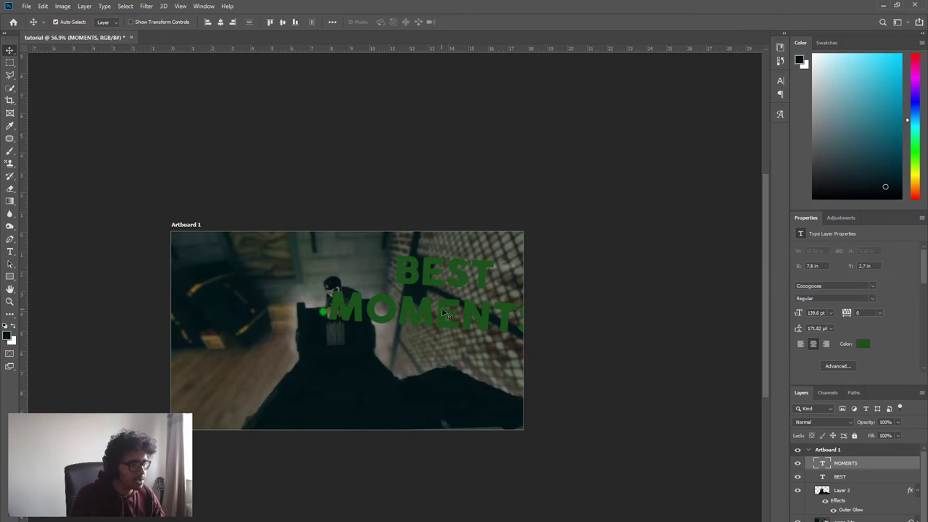
left_click_drag(447, 314, 434, 310)
Step: Move MOMENTS down, tilt it about 3° and shrink it slightly
left_click_drag(376, 359, 370, 373)
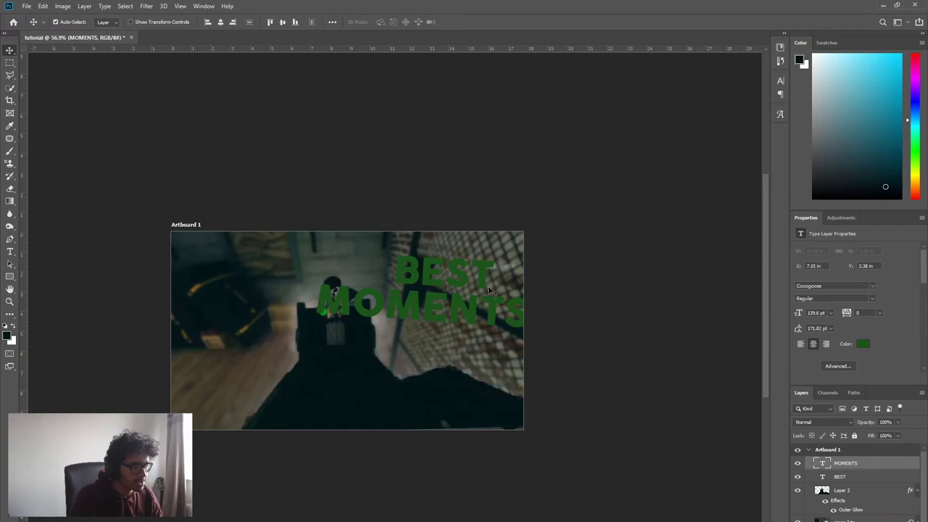
key("ctrl+t")
left_click_drag(534, 289, 480, 258)
key("Return")
Step: Enlarge and re-tilt BEST, and move the MOMENTS layer beneath Layer 2
key("ctrl+t")
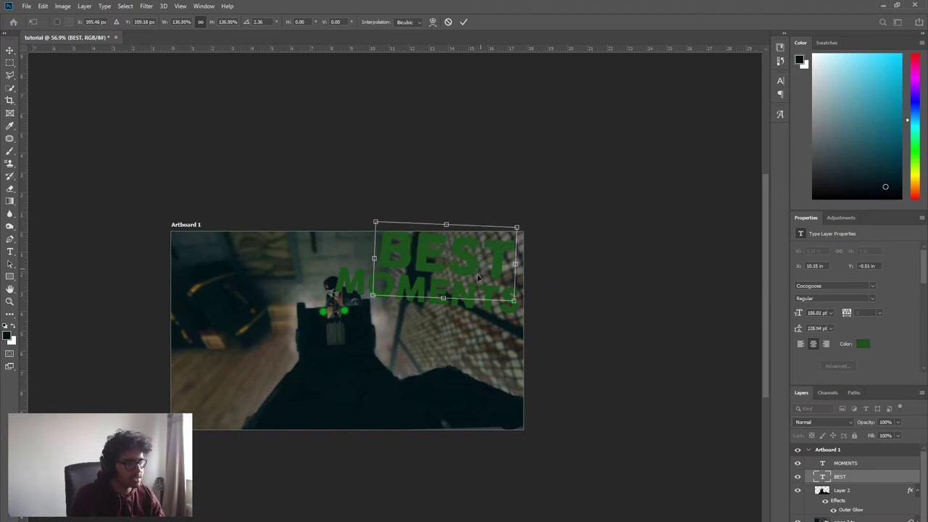
key("Return")
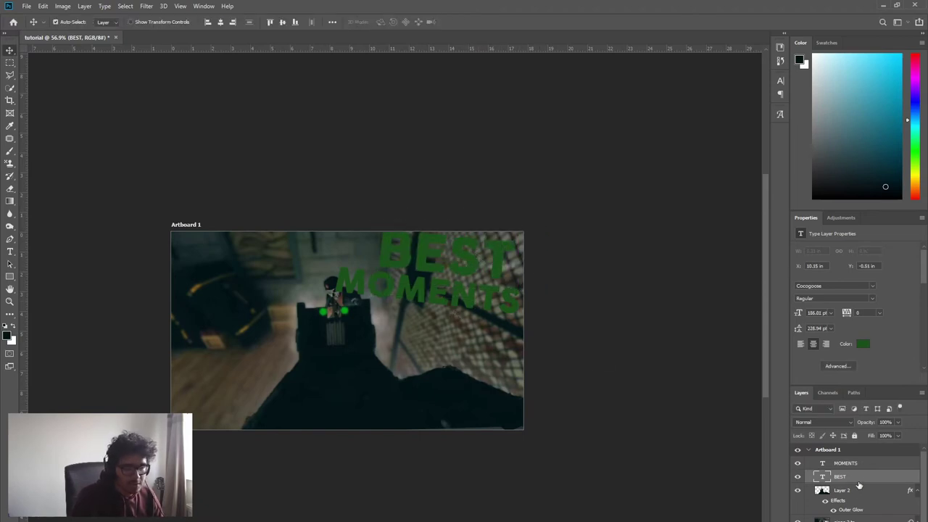
left_click_drag(869, 463, 874, 519)
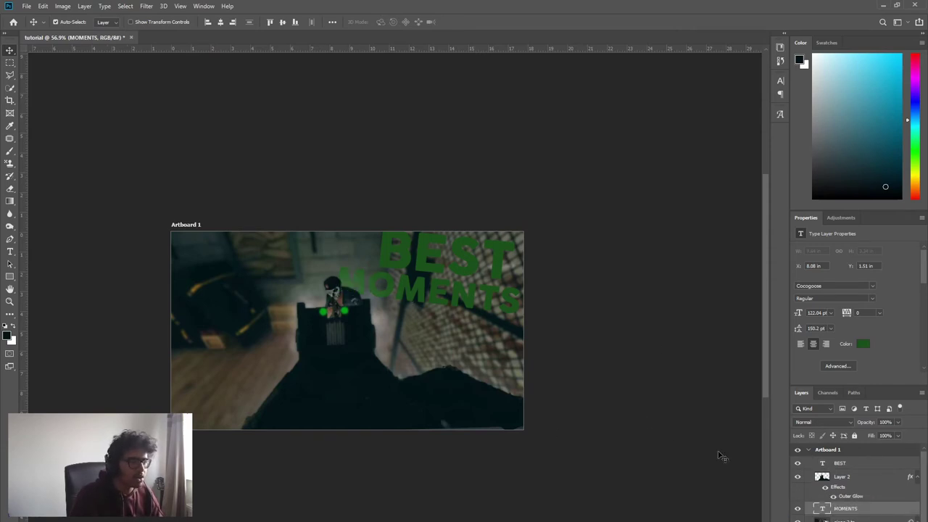
left_click(859, 464)
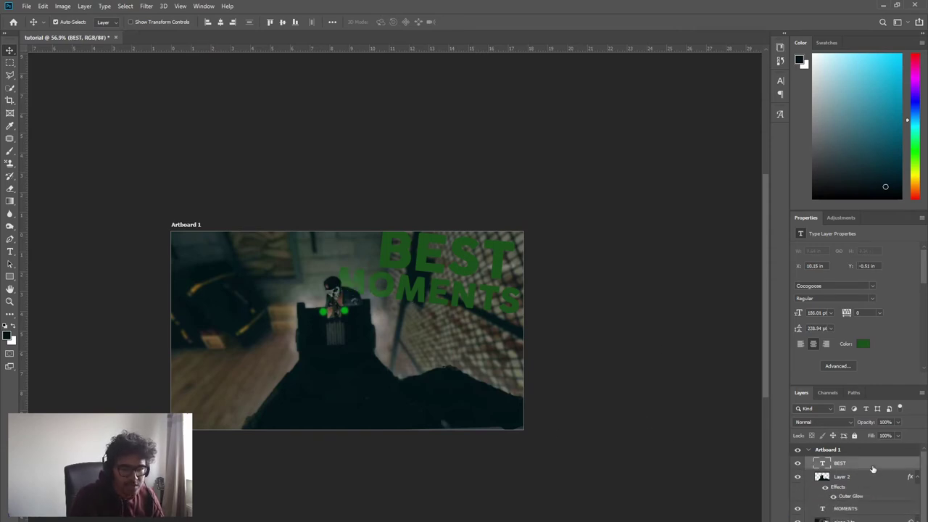
Step: Give BEST a blue radial Gradient Overlay, reviewing both gradient colour stops
double_click(873, 469)
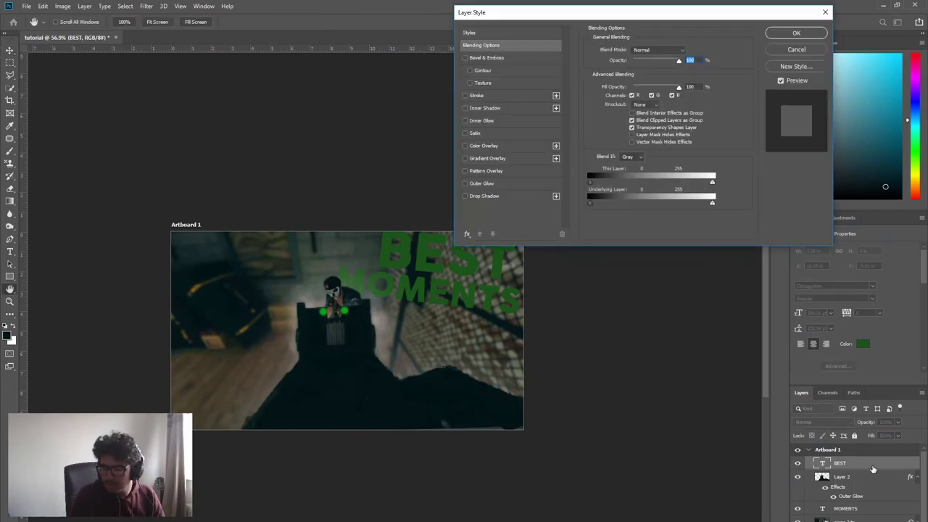
left_click(491, 148)
left_click(464, 146)
left_click(485, 158)
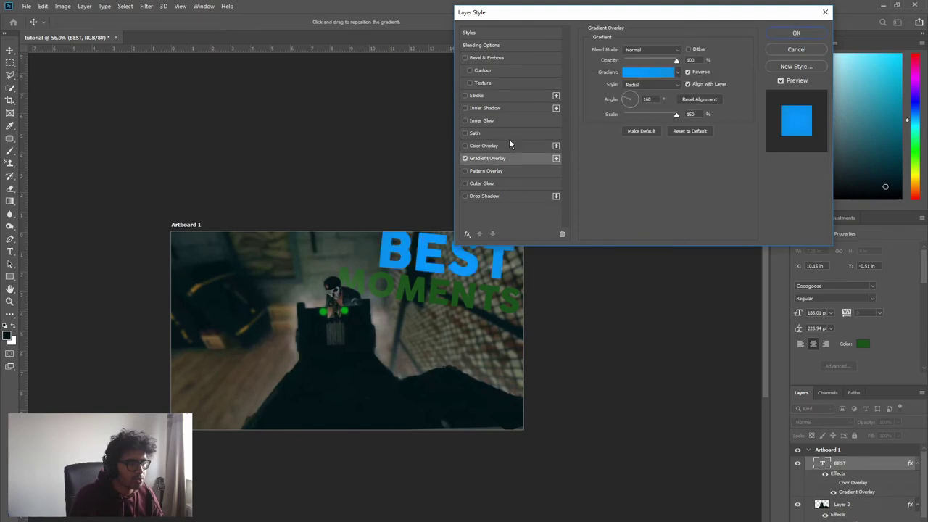
left_click_drag(589, 8, 693, 23)
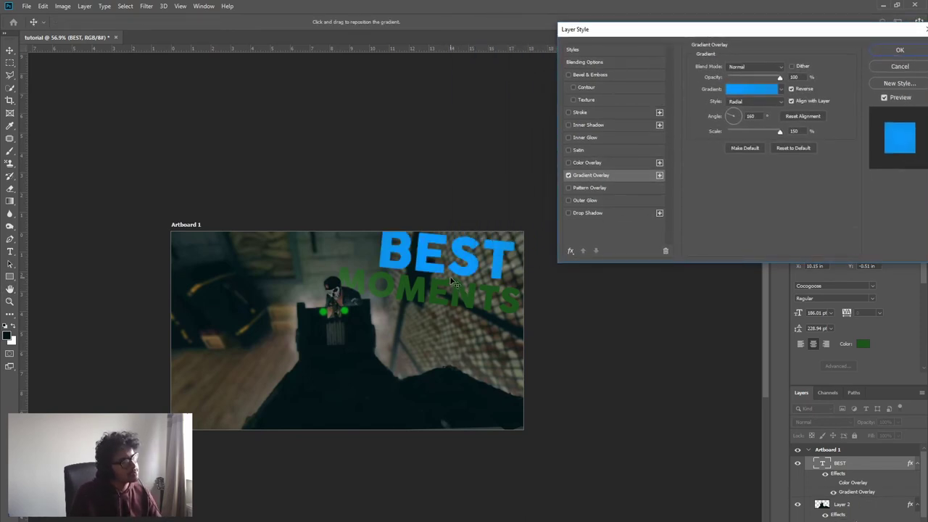
left_click(753, 91)
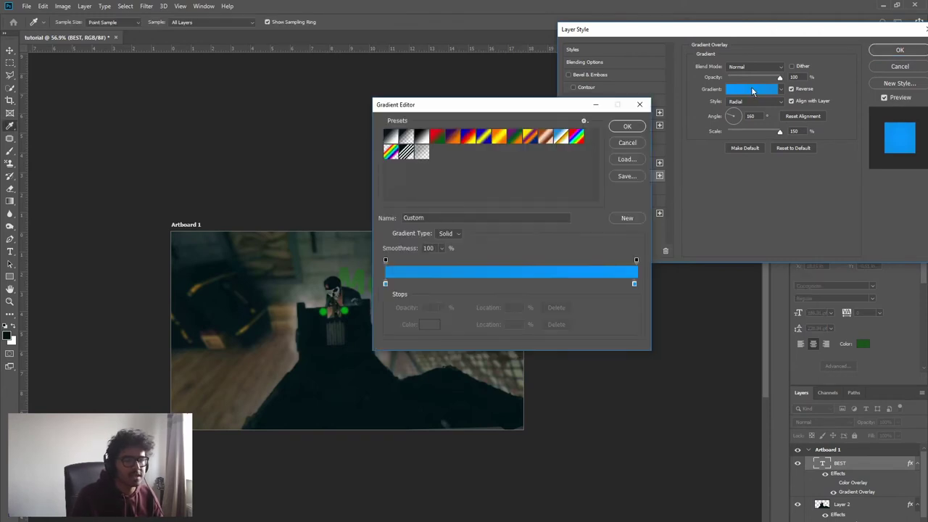
left_click(384, 284)
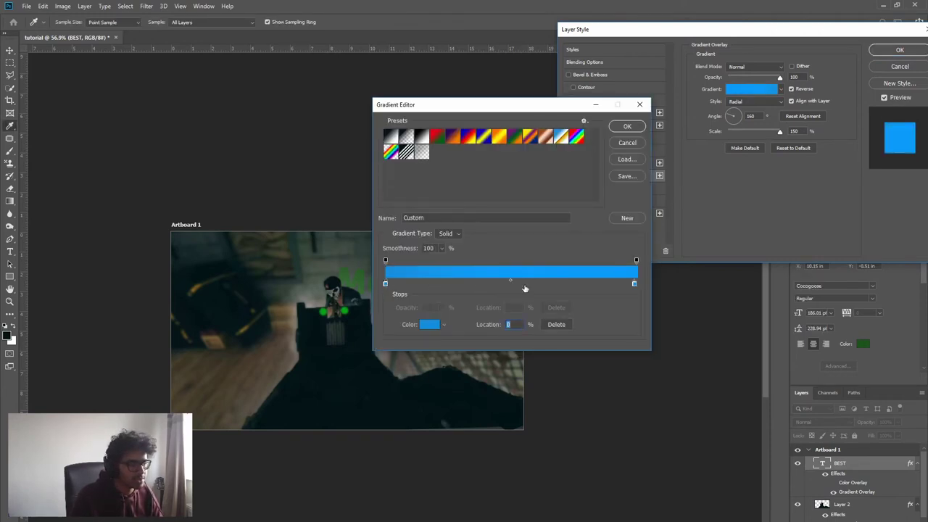
left_click(635, 285)
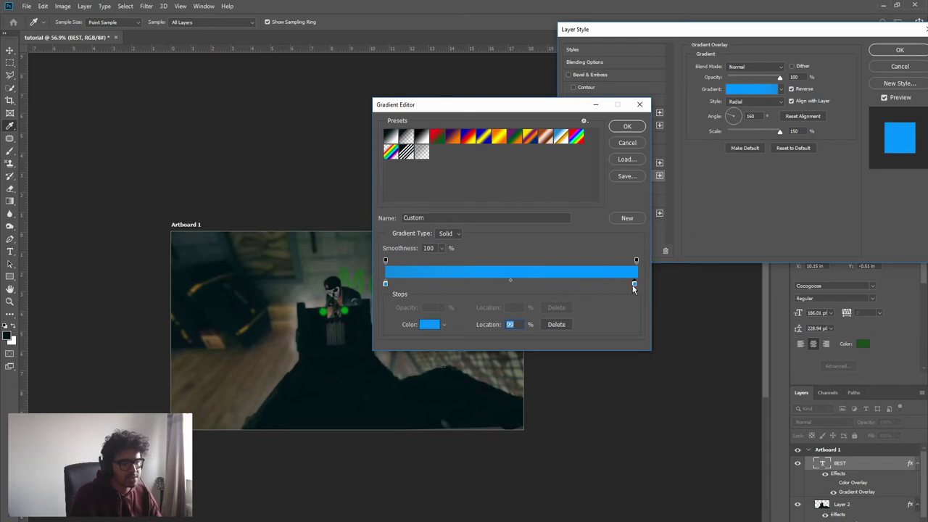
left_click(628, 127)
key("Return")
scroll(874, 500, "down", 1)
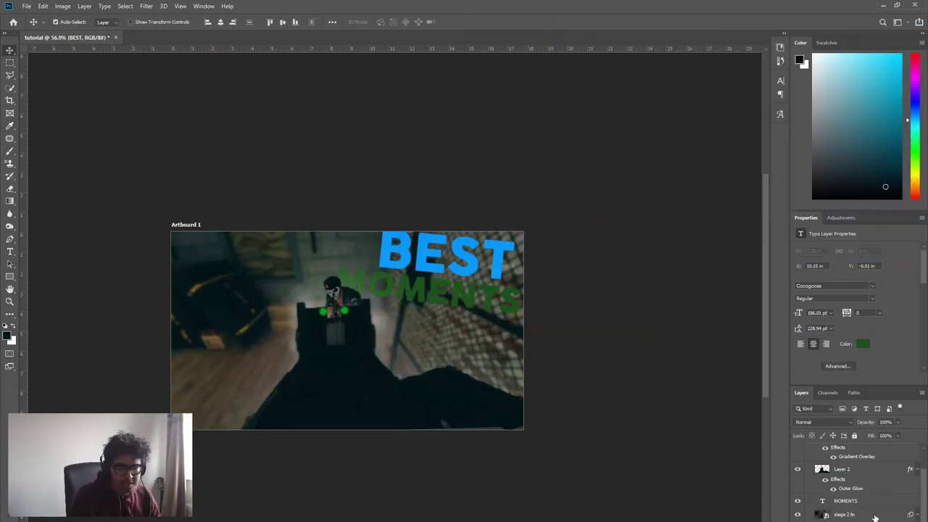
Step: Enable a Gradient Overlay in the MOMENTS layer style, leaving the outline off
left_click(874, 503)
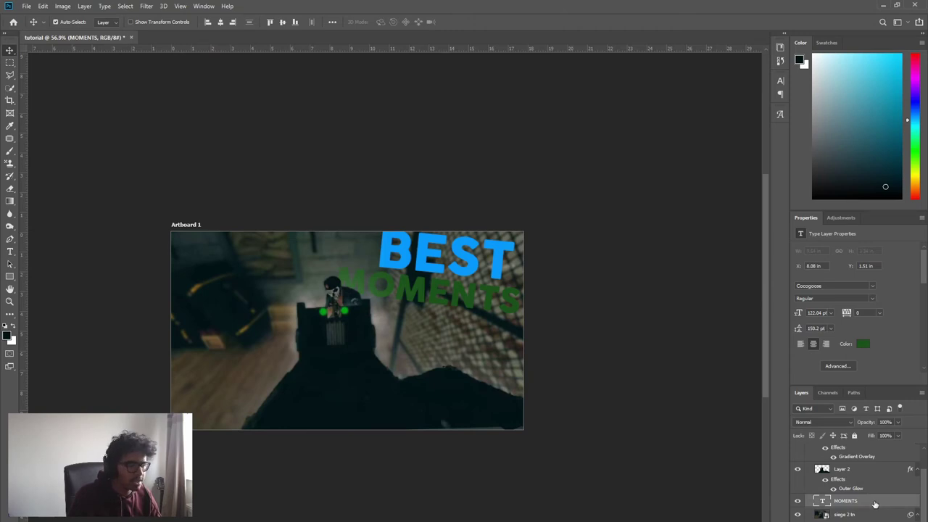
double_click(873, 503)
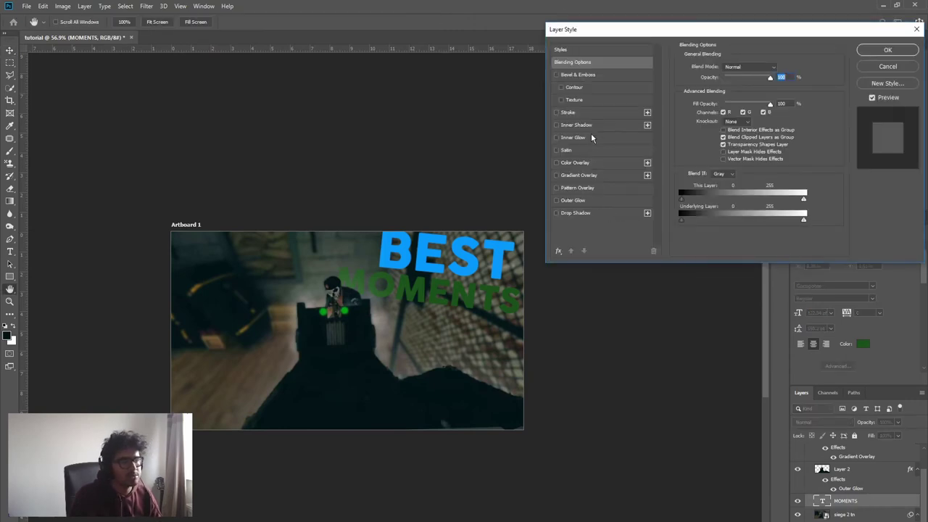
left_click(586, 114)
left_click(556, 113)
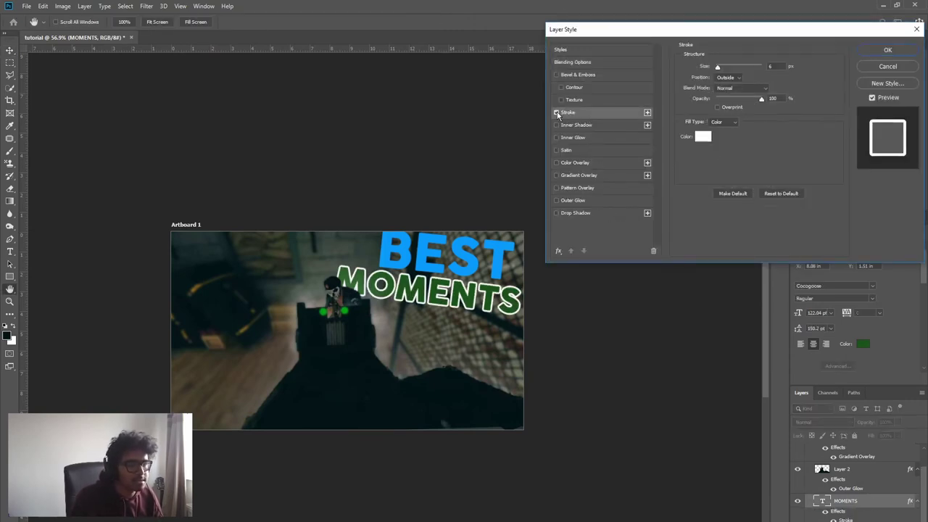
left_click(573, 175)
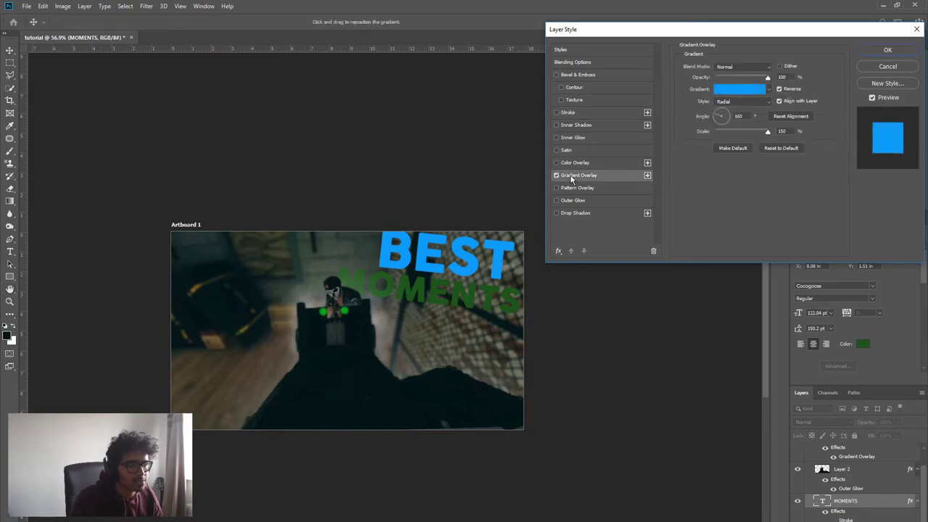
Step: Set the gradient stops to white ffffff and grey 999999
left_click(735, 89)
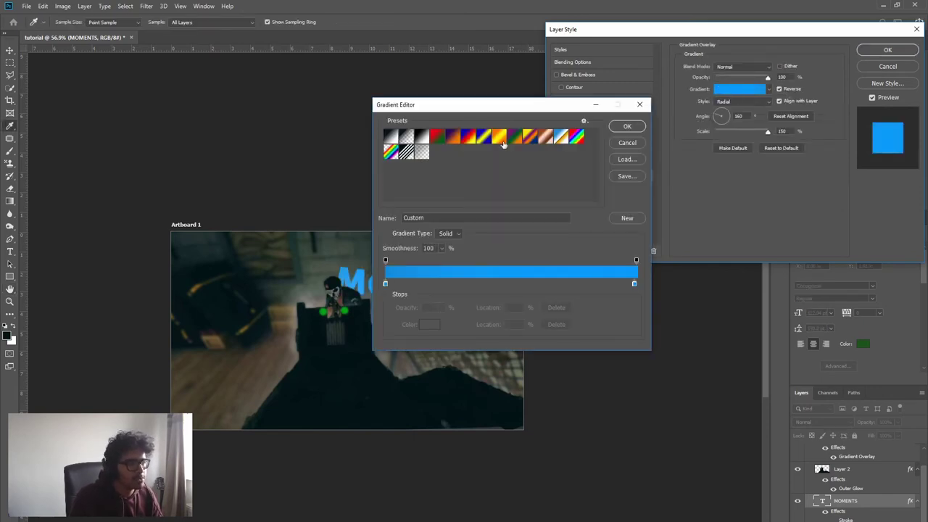
left_click(385, 283)
left_click(429, 324)
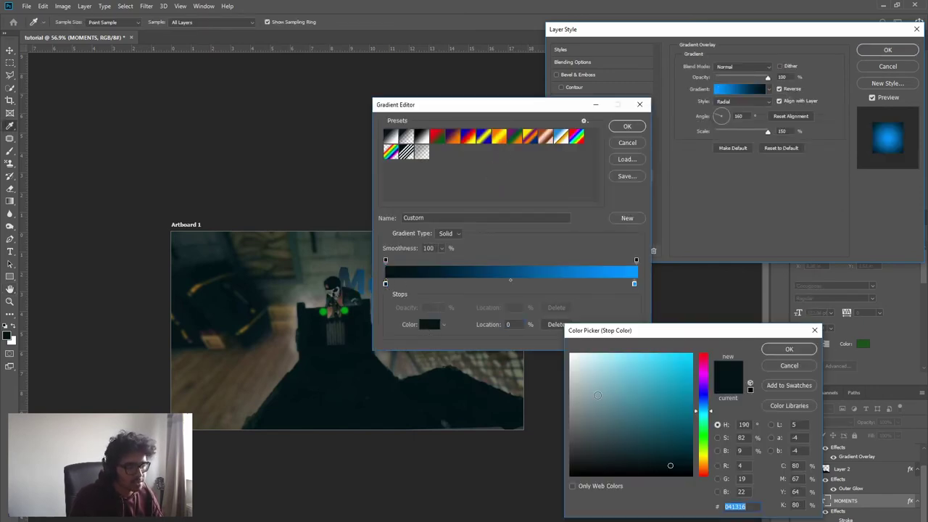
type("ffffff")
key("Return")
left_click(634, 283)
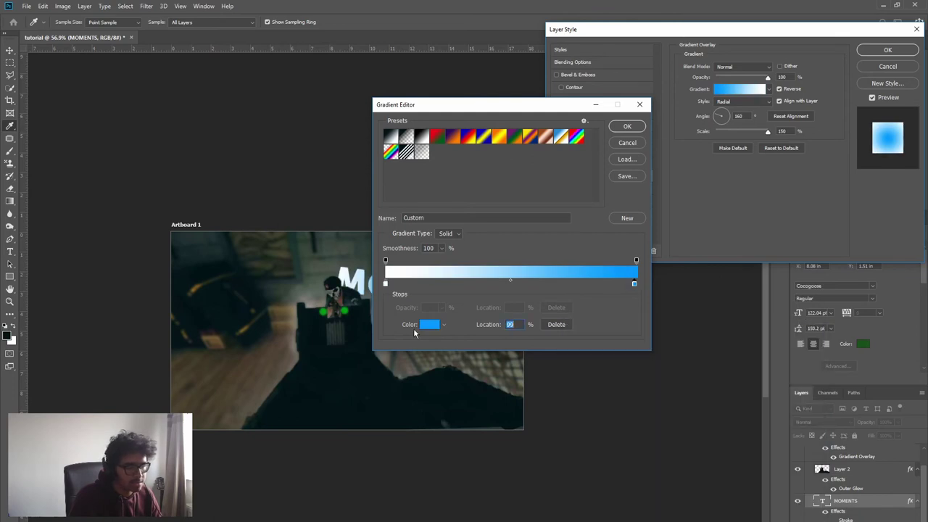
left_click(429, 324)
type("999999")
key("Return")
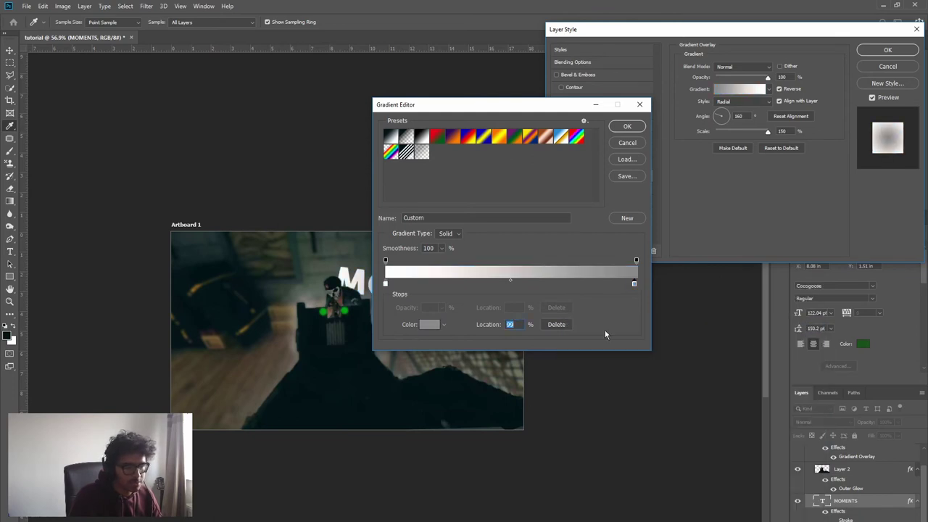
left_click(627, 126)
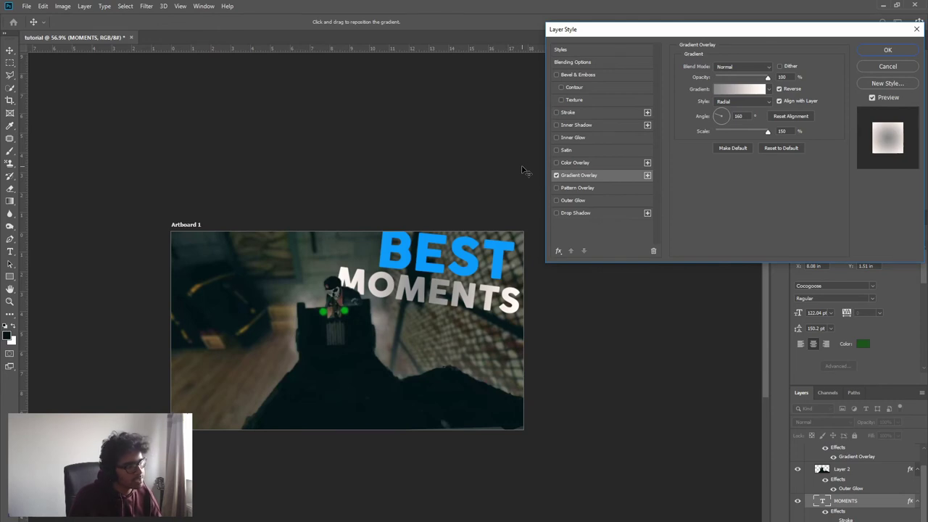
Step: Make the gradient Linear at about 86° and apply the MOMENTS effects
left_click(735, 102)
left_click(735, 98)
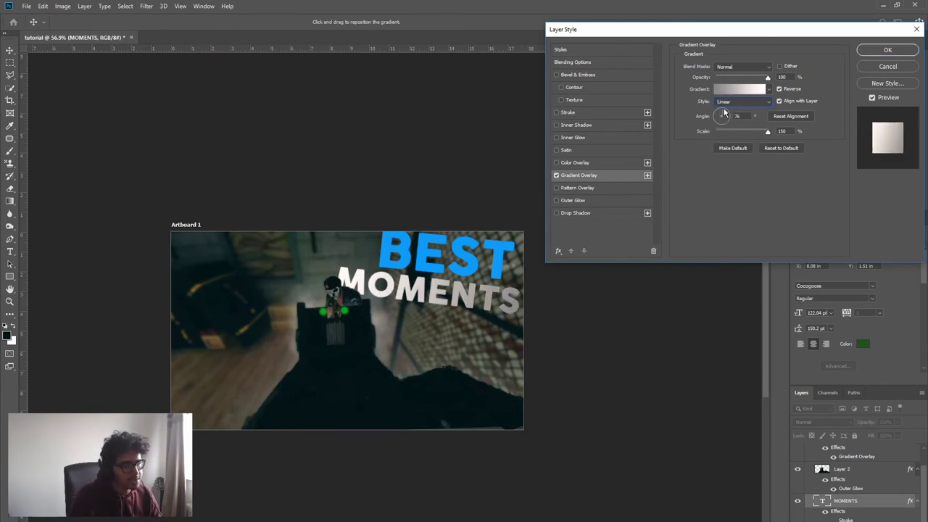
left_click_drag(724, 111, 724, 116)
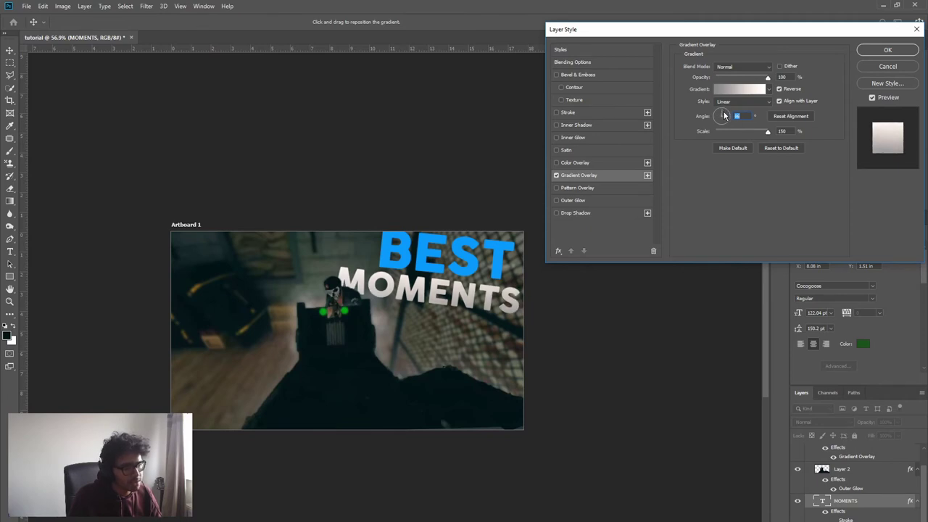
left_click(877, 51)
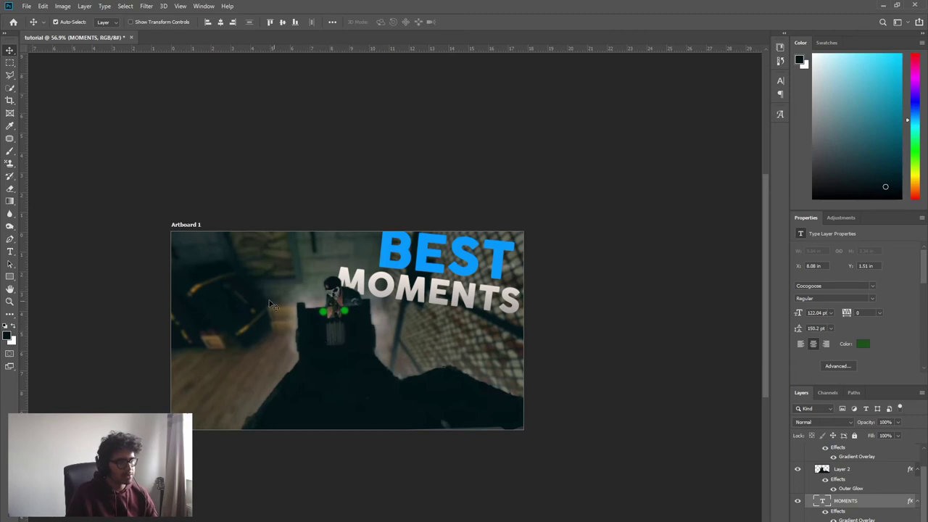
Step: Give BEST a black 000000 Outer Glow with its Drop Shadow turned off
scroll(862, 471, "up", 2)
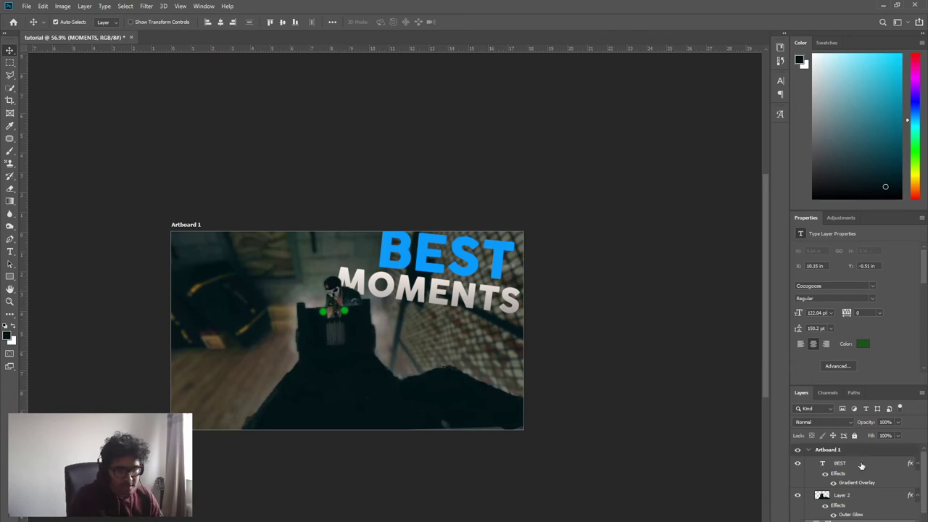
left_click(867, 465)
double_click(863, 468)
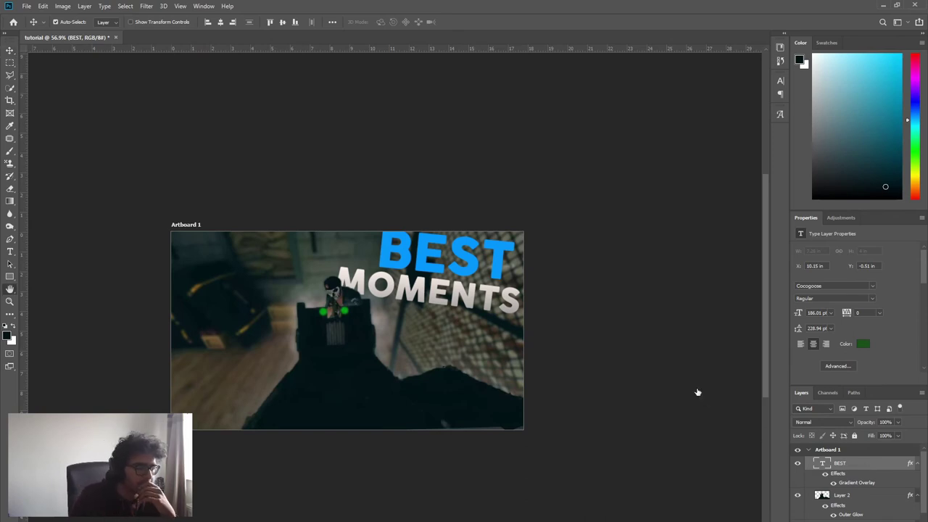
left_click(591, 213)
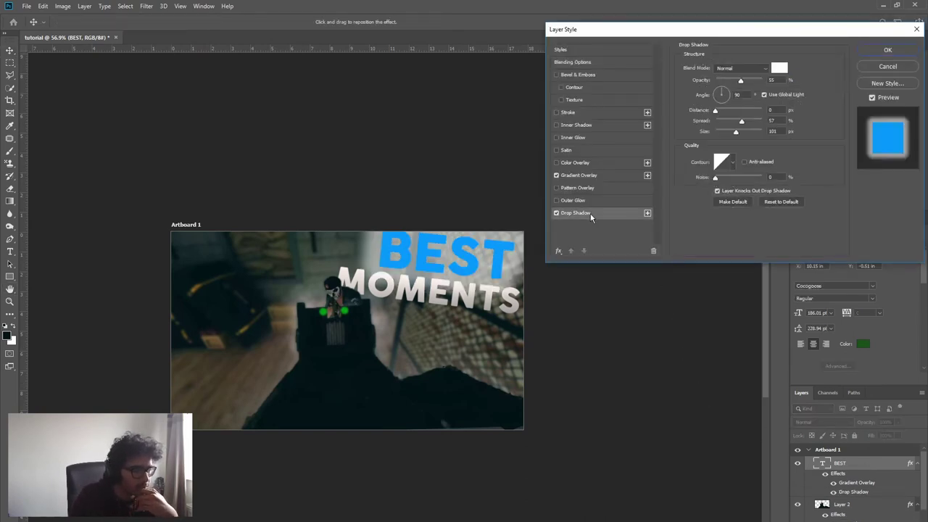
left_click(557, 213)
left_click(557, 201)
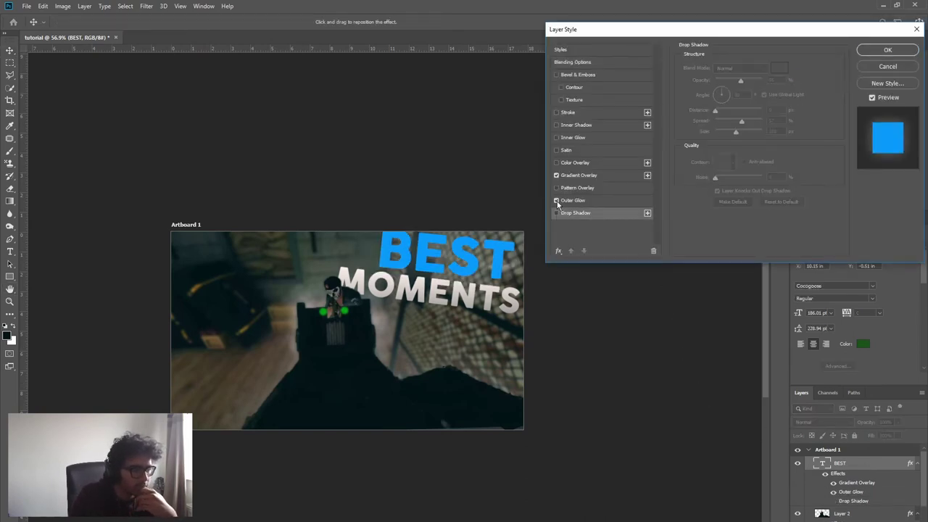
left_click(575, 202)
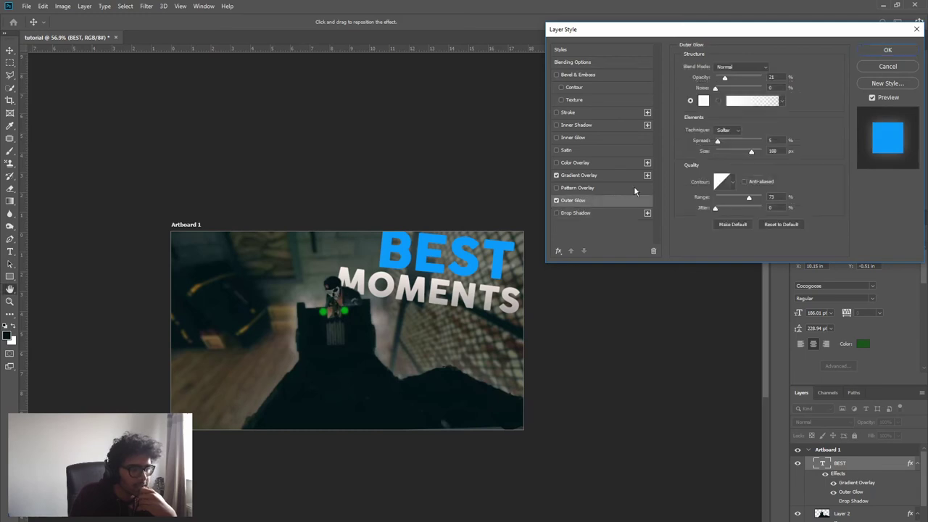
left_click(704, 101)
left_click_drag(633, 352, 570, 476)
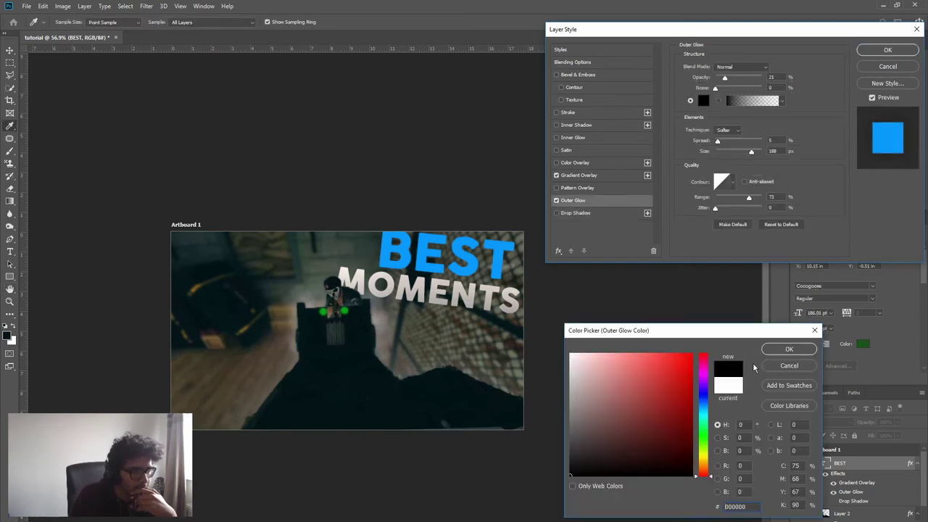
left_click(789, 349)
left_click(886, 50)
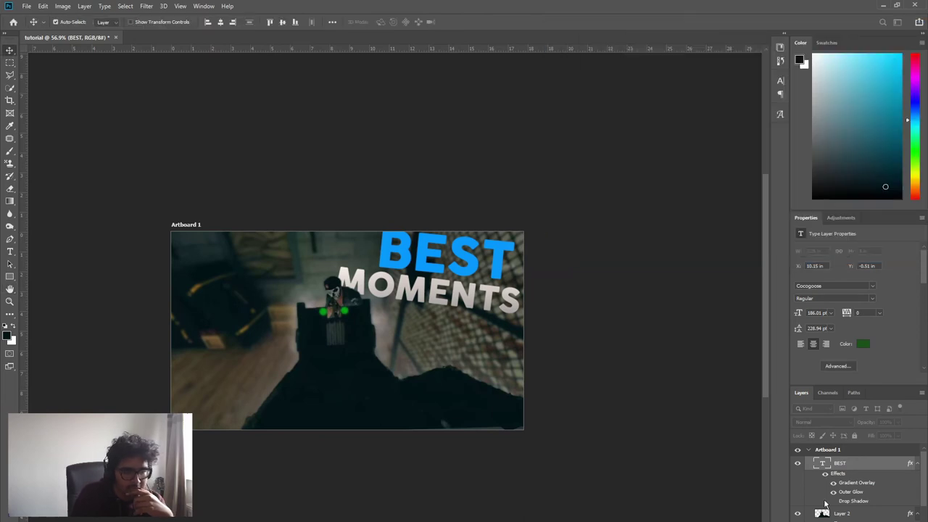
left_click(841, 518)
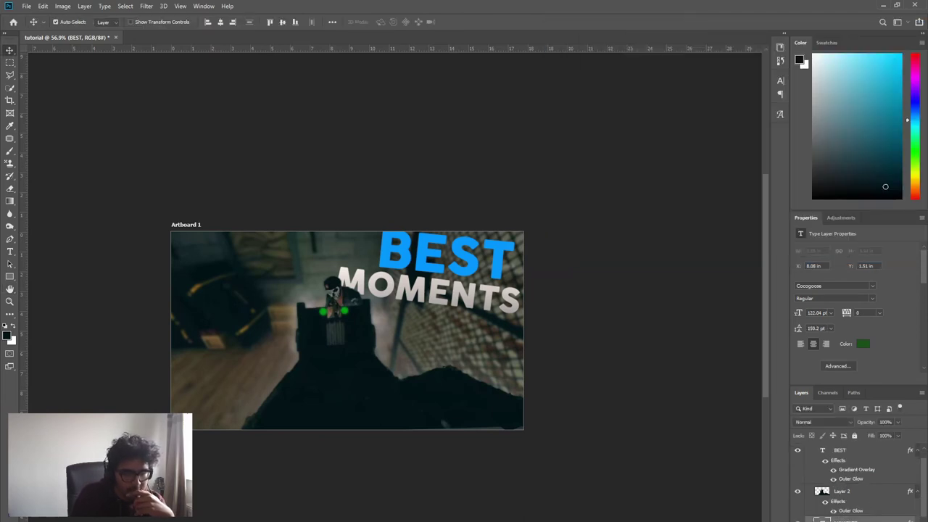
Step: Turn off the MOMENTS Drop Shadow and add a white ffffff Outer Glow
double_click(852, 519)
left_click(580, 214)
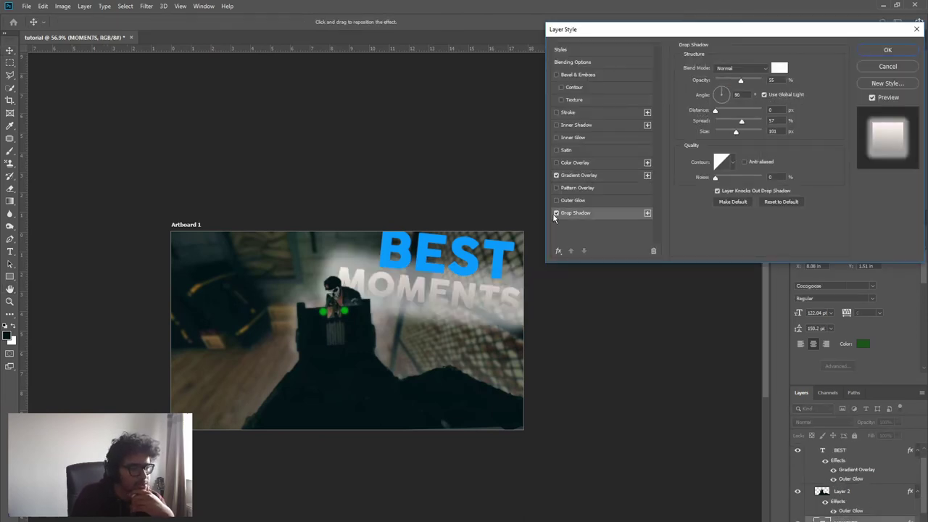
left_click(556, 213)
left_click(583, 202)
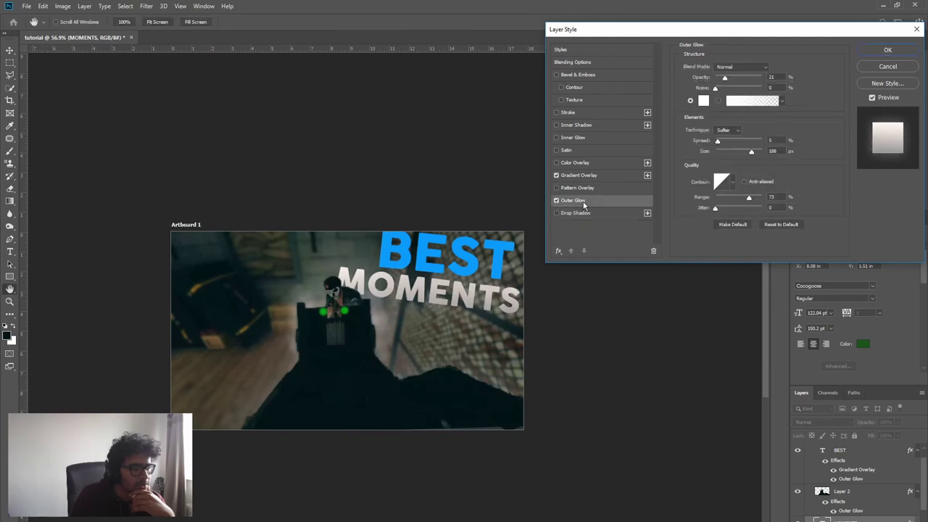
left_click(703, 100)
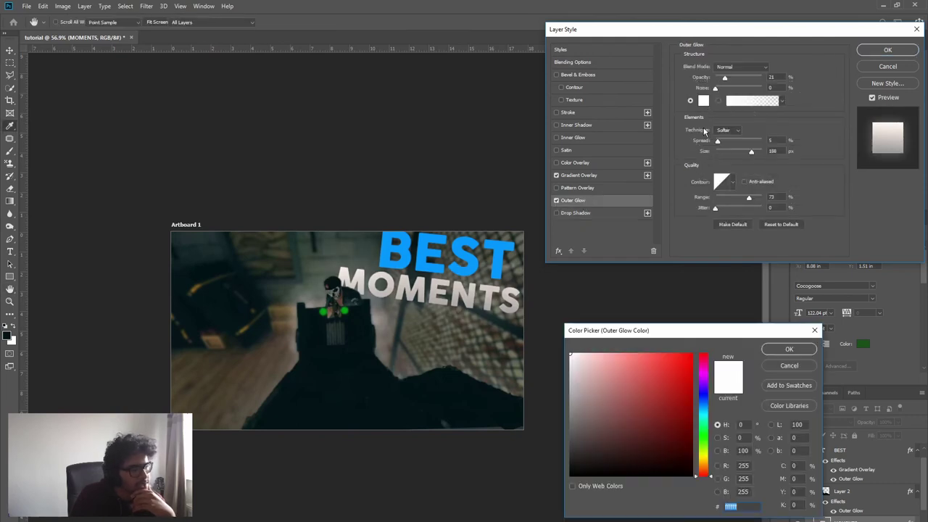
left_click_drag(580, 457, 541, 519)
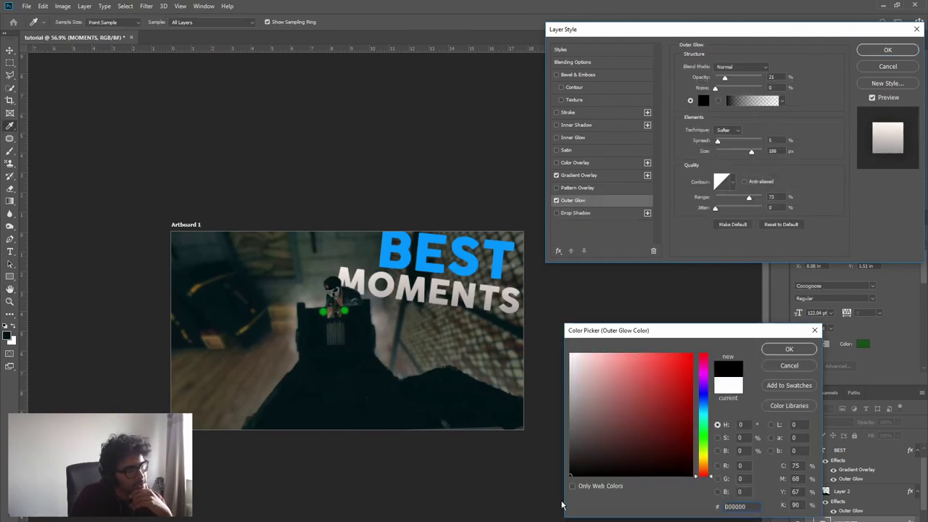
left_click(484, 286)
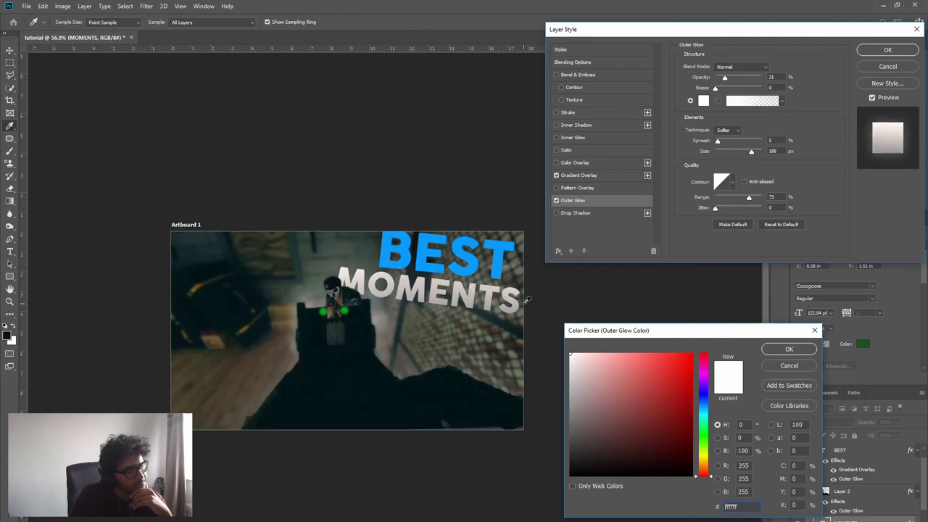
left_click(789, 349)
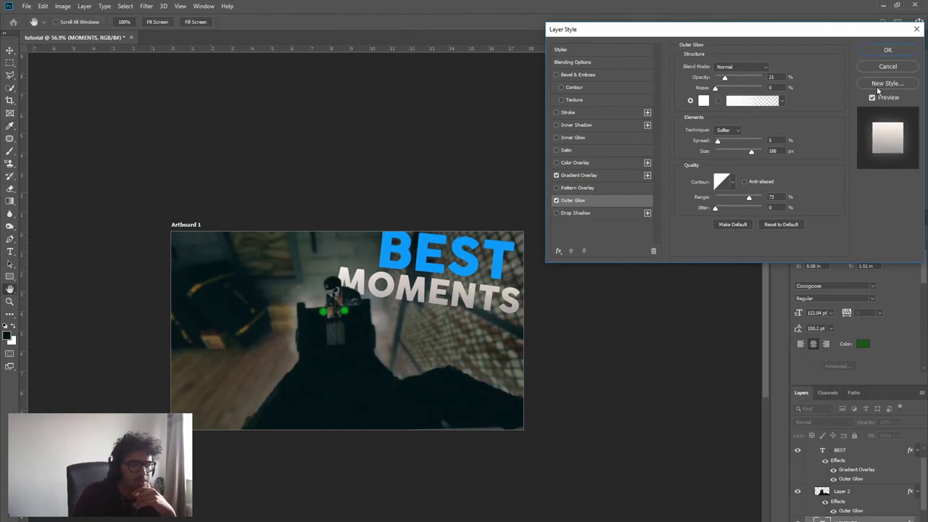
left_click(885, 51)
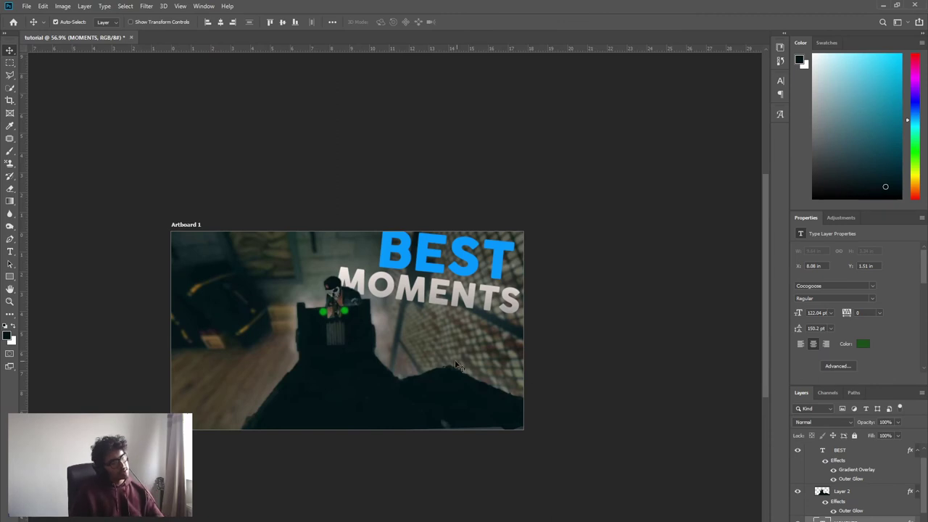
scroll(382, 357, "down", 3)
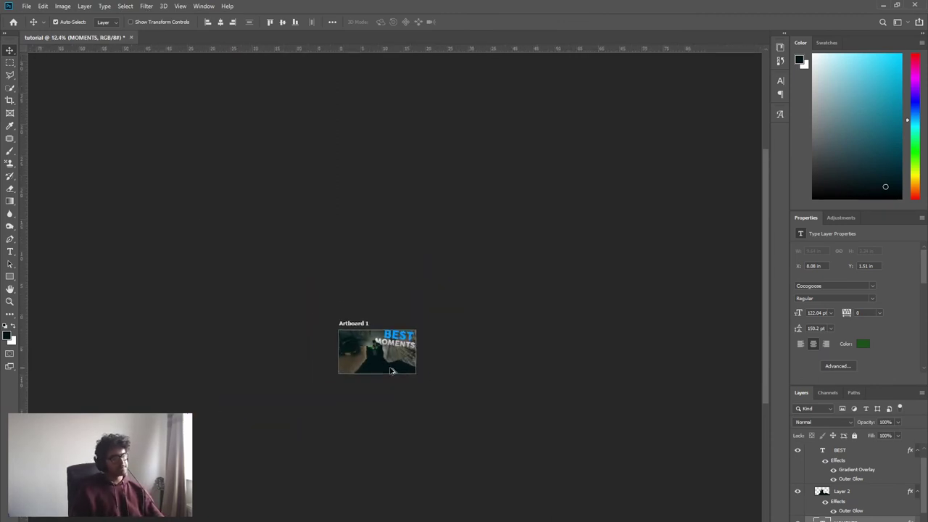
scroll(389, 373, "up", 4)
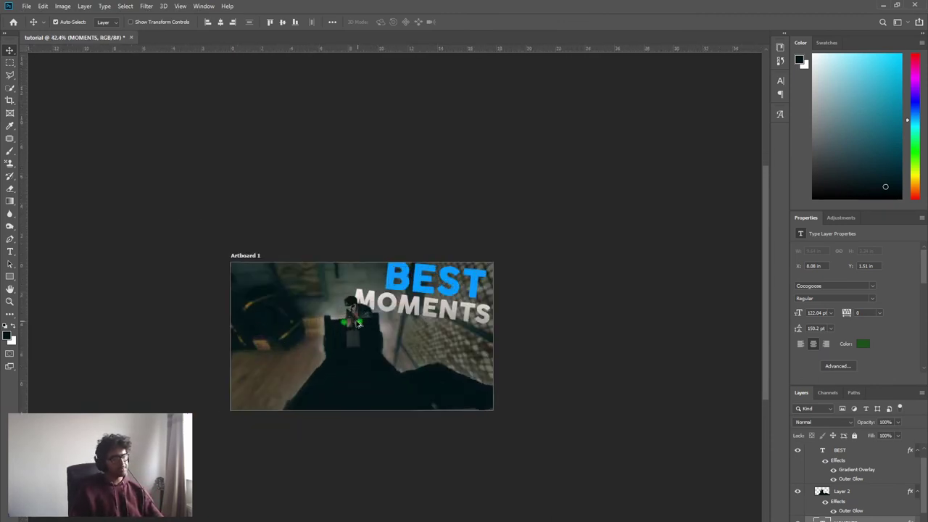
scroll(358, 324, "up", 1)
scroll(394, 362, "down", 3)
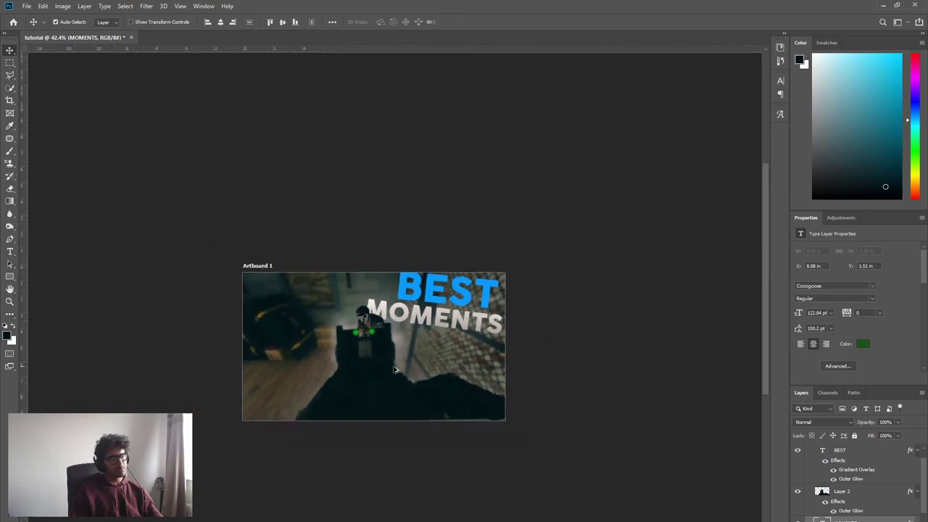
scroll(404, 375, "up", 3)
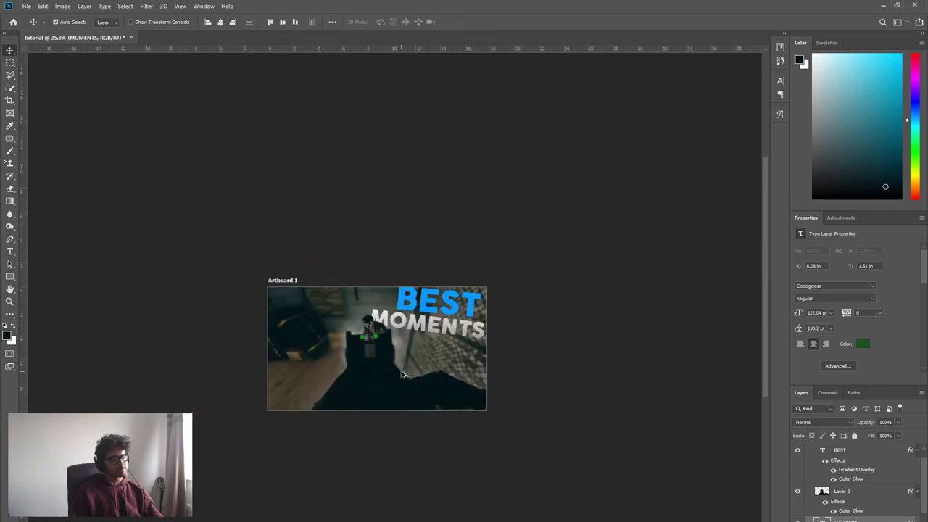
Step: Rotate the background game image about 4° clockwise
left_click(381, 377)
key("ctrl+t")
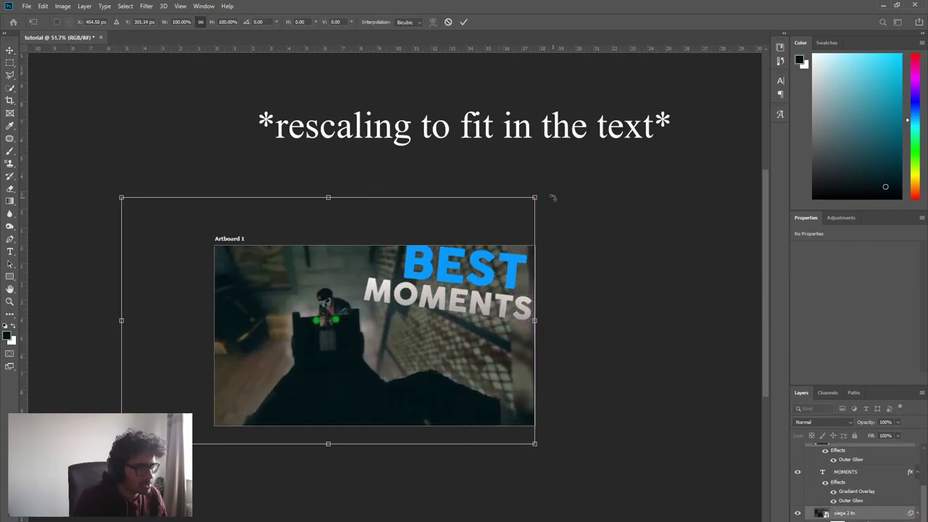
left_click_drag(553, 198, 561, 216)
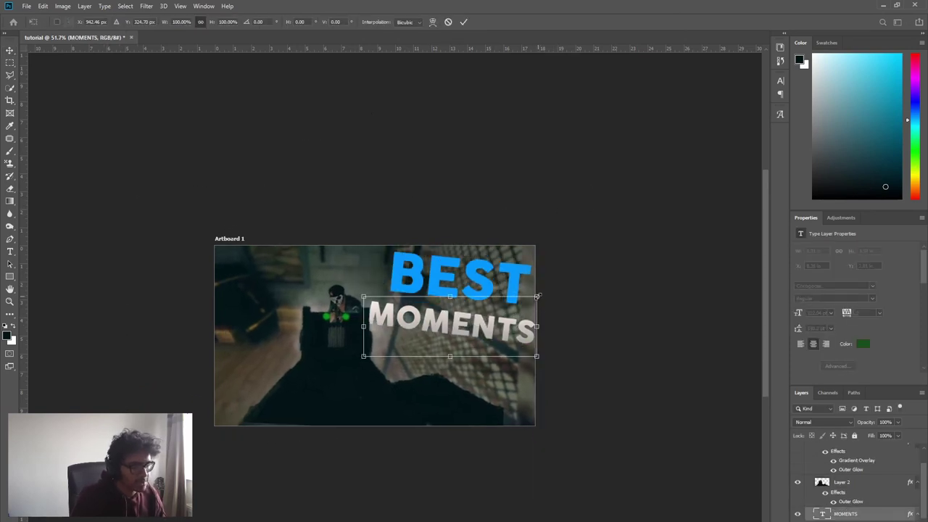
Step: Resize and nudge MOMENTS so it reaches the artboard's right edge
left_click_drag(537, 295, 527, 297)
left_click_drag(501, 332, 487, 335)
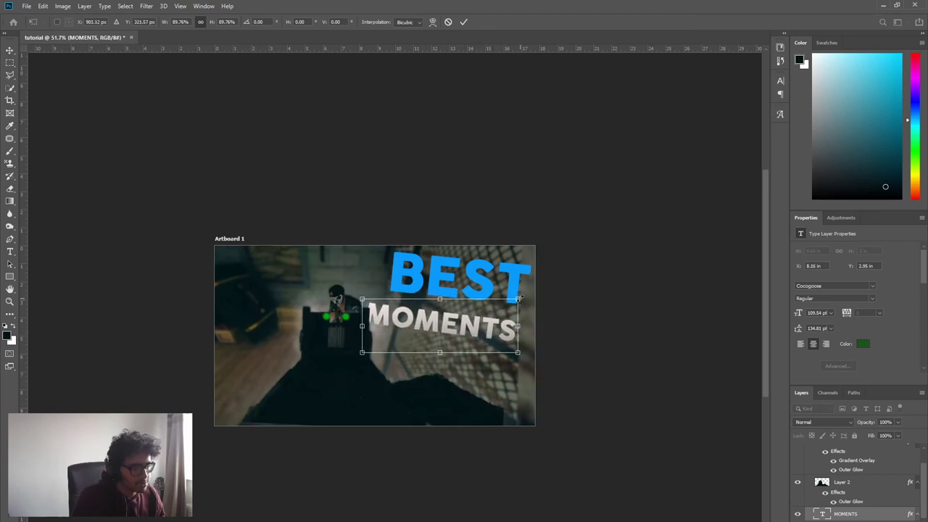
left_click_drag(519, 297, 543, 291)
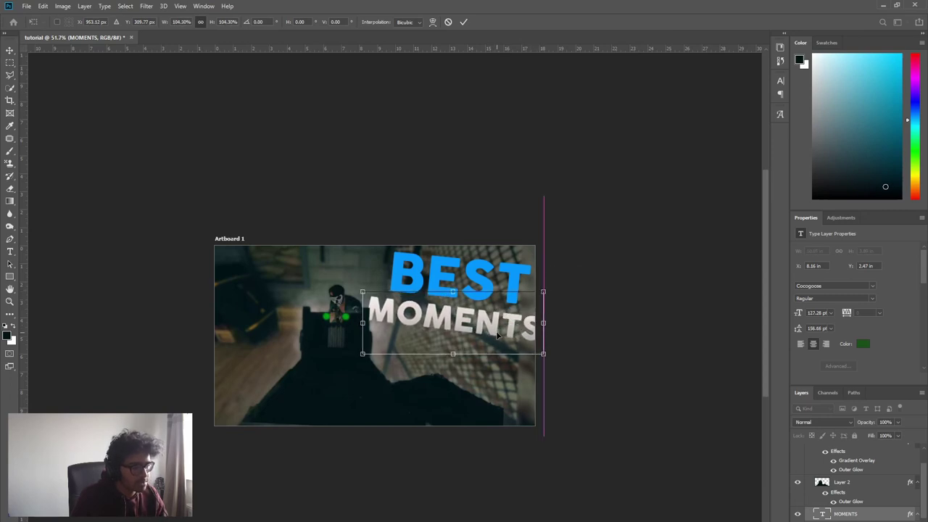
key("Return")
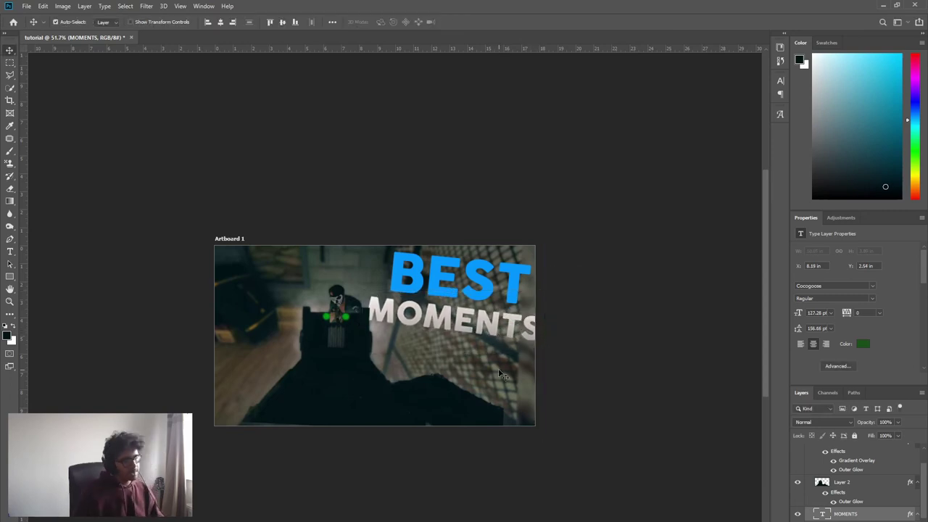
scroll(499, 374, "down", 4)
scroll(500, 374, "up", 3)
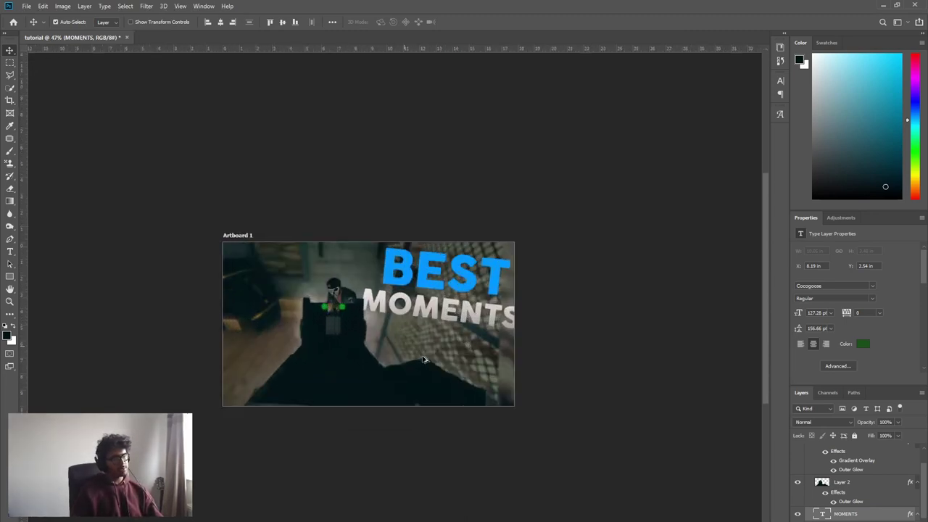
scroll(425, 359, "up", 1)
double_click(881, 513)
Step: Change the MOMENTS Outer Glow to dark reddish-brown 3a2424
left_click(573, 200)
left_click(703, 100)
left_click(613, 448)
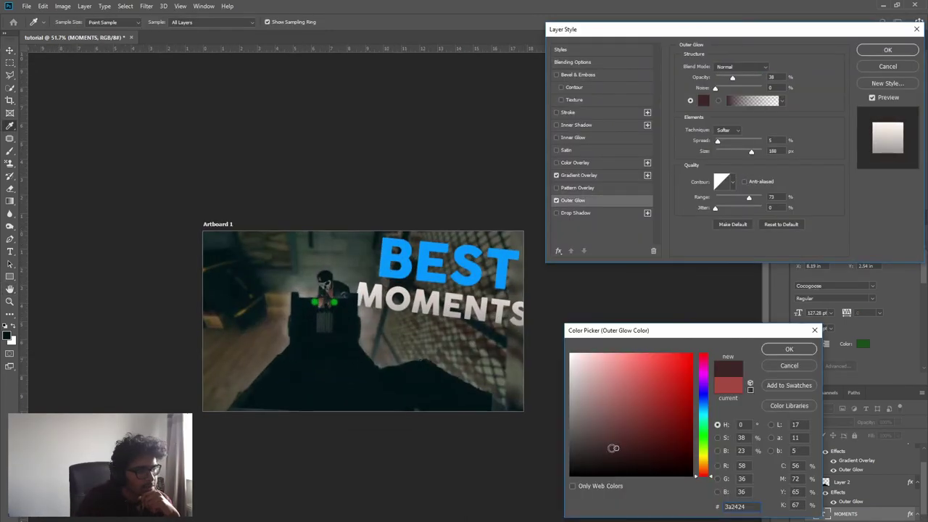
left_click(786, 350)
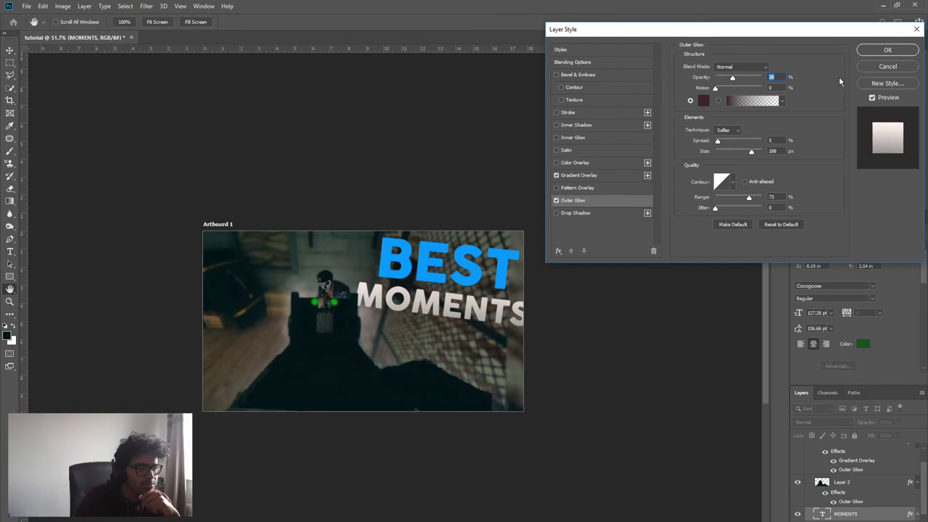
left_click(886, 50)
Step: Set the BEST Outer Glow to dark red 3a2020, then place the broken man photo across the artboard
left_click(592, 180)
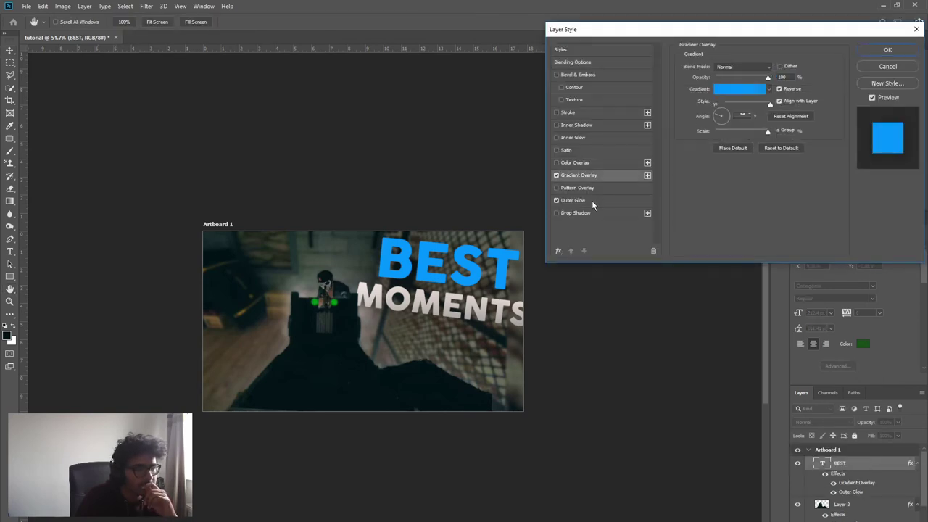
left_click(592, 200)
left_click(704, 100)
left_click(626, 447)
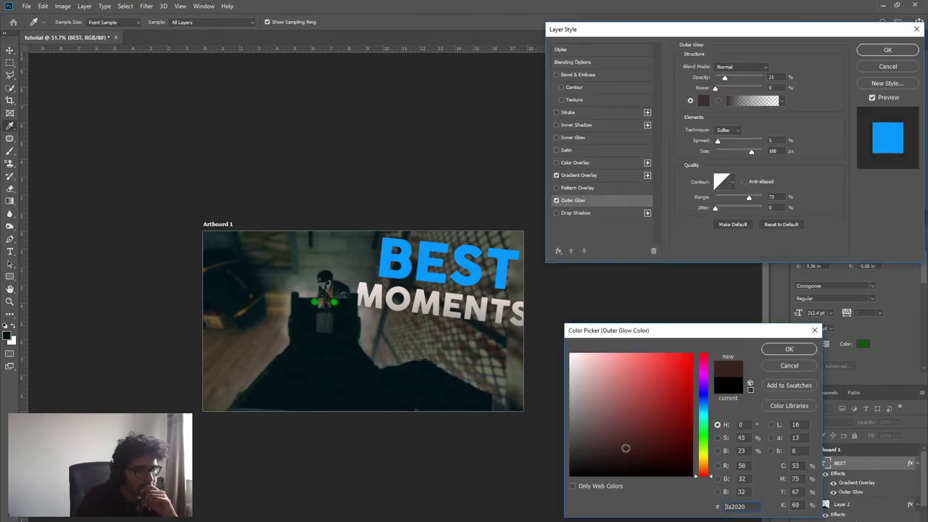
left_click(789, 349)
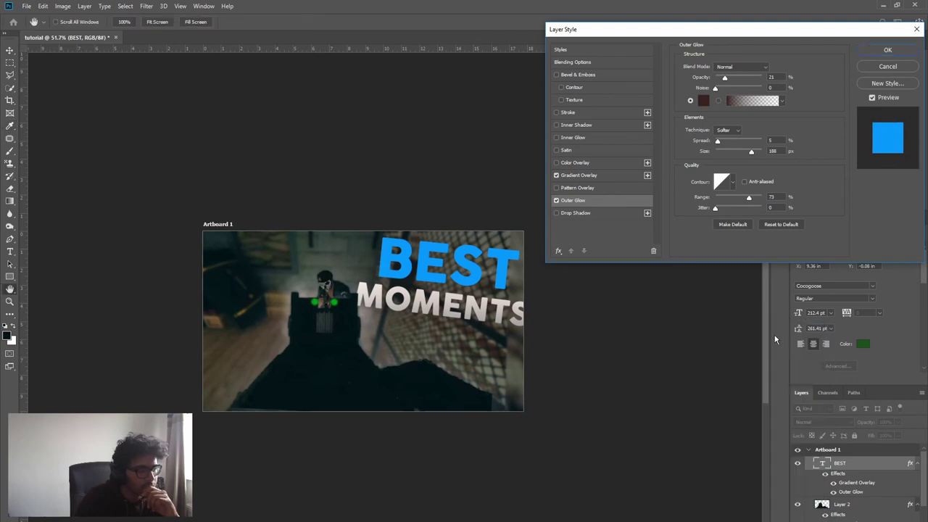
left_click(885, 50)
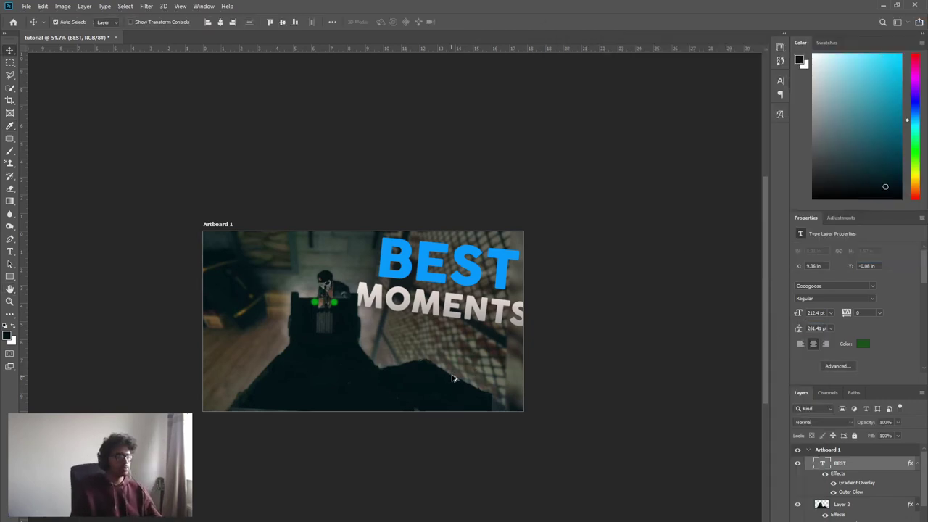
scroll(450, 370, "down", 2)
scroll(435, 361, "up", 2)
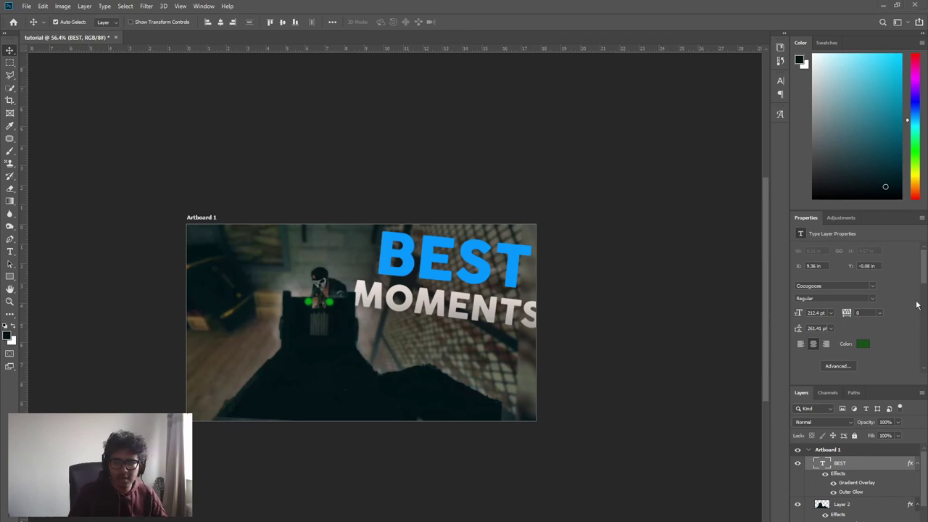
left_click_drag(484, 343, 478, 336)
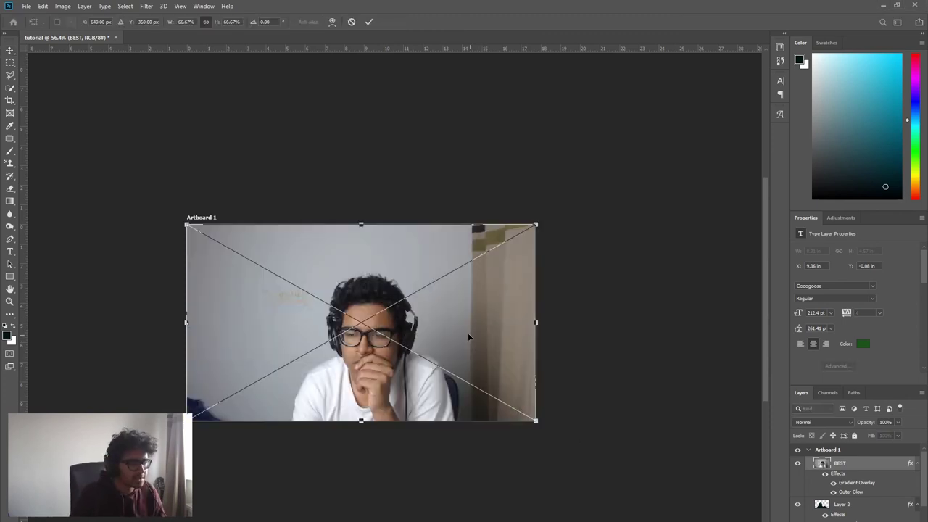
Step: Commit the broken man photo, quick-select the man's head and torso, and copy him to Layer 3
key("Return")
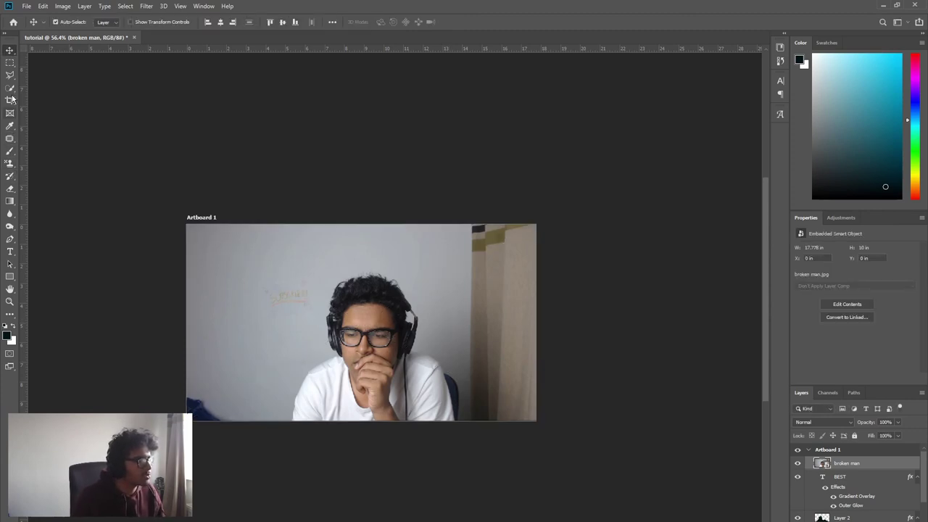
left_click(10, 88)
mouse_move(327, 297)
left_mouse_down()
mouse_move(359, 279)
mouse_move(374, 406)
left_mouse_up()
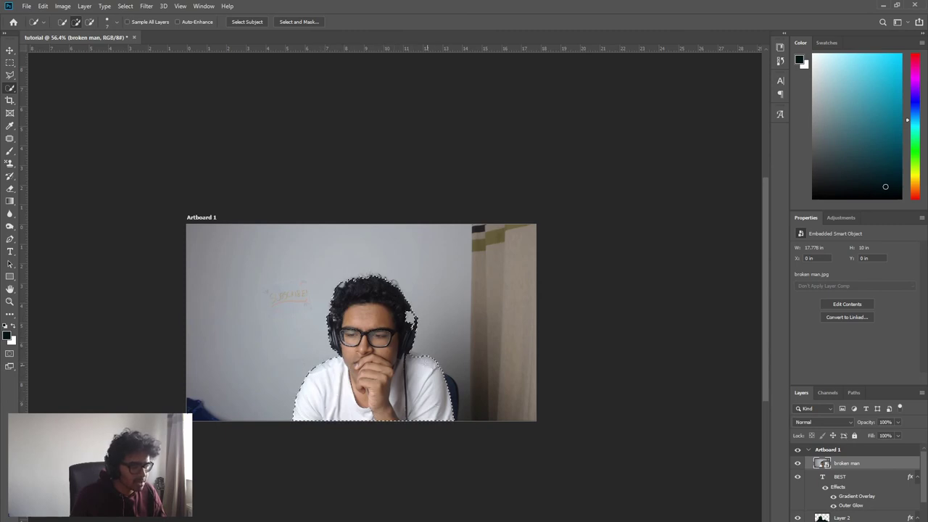
key("ctrl+j")
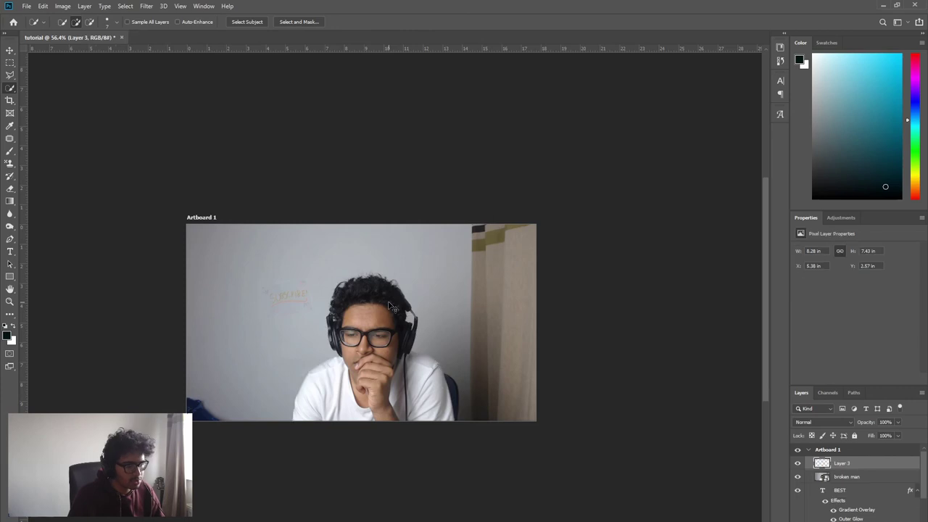
left_click(844, 477)
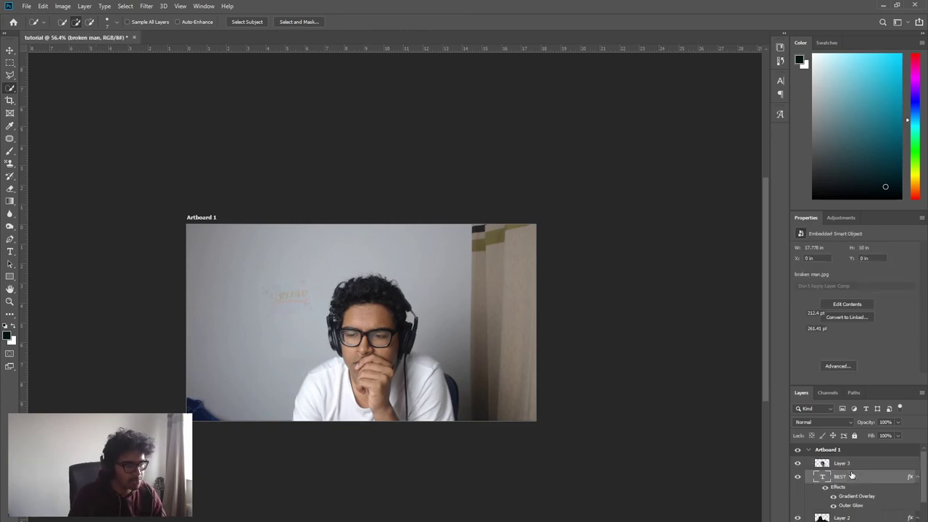
Step: Delete the original webcam photo layer, then move Layer 3's person right, enlarged and tilted about 4 degrees
key("Delete")
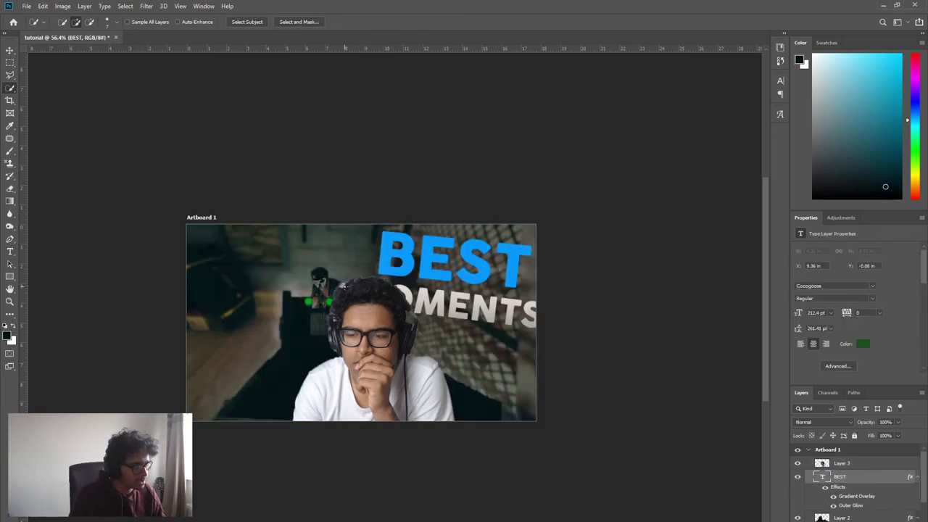
key("v")
left_click(841, 464)
left_click_drag(384, 384, 435, 375)
key("ctrl+t")
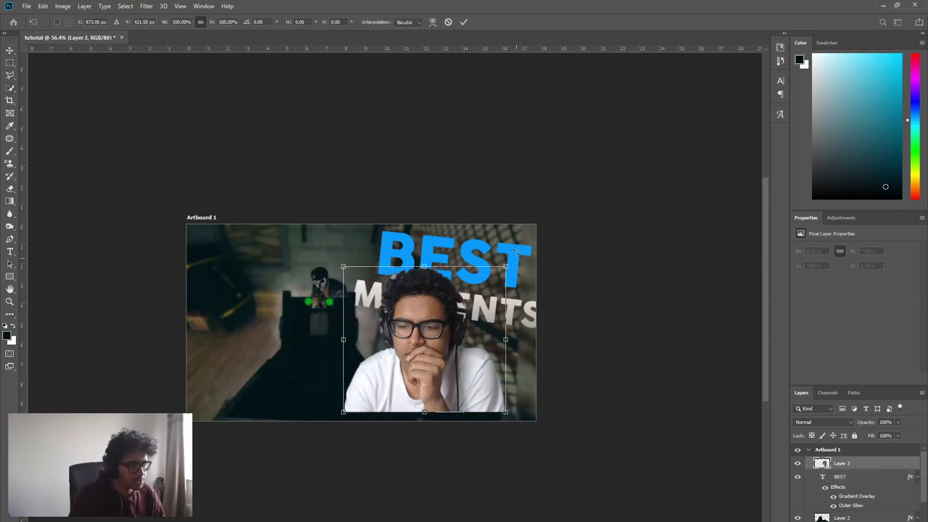
left_click_drag(516, 251, 542, 269)
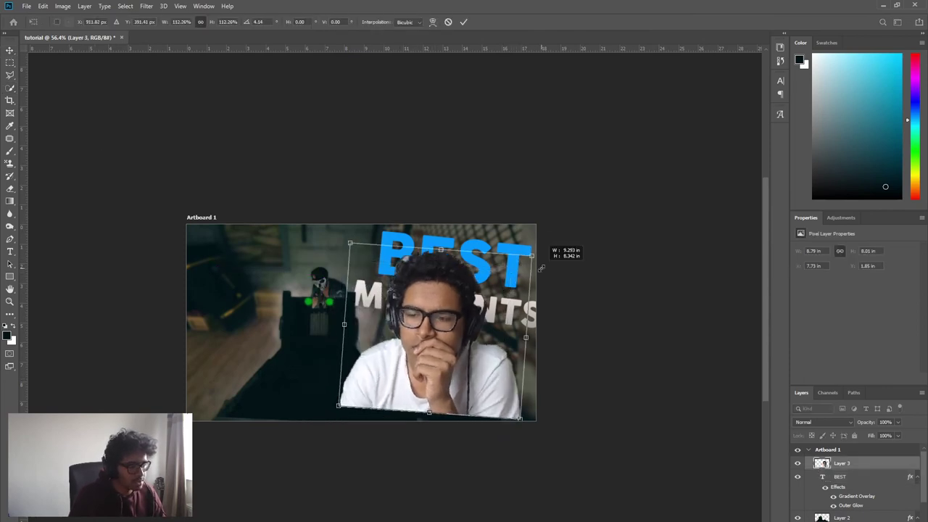
mouse_move(471, 351)
left_mouse_down()
mouse_move(488, 355)
mouse_move(477, 355)
left_mouse_up()
key("Return")
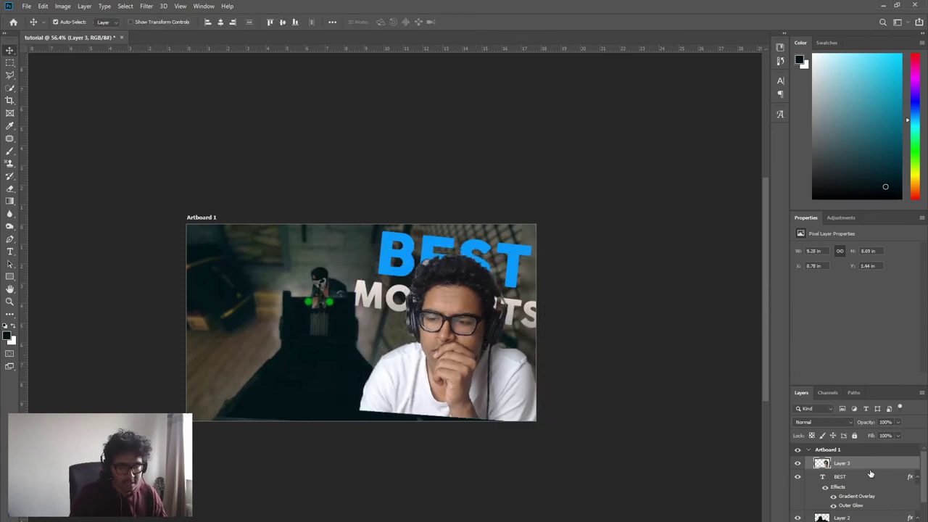
Step: Put Layer 3 beneath the gun layer, shift it up slightly left, and enlarge it further
left_click_drag(868, 465, 863, 519)
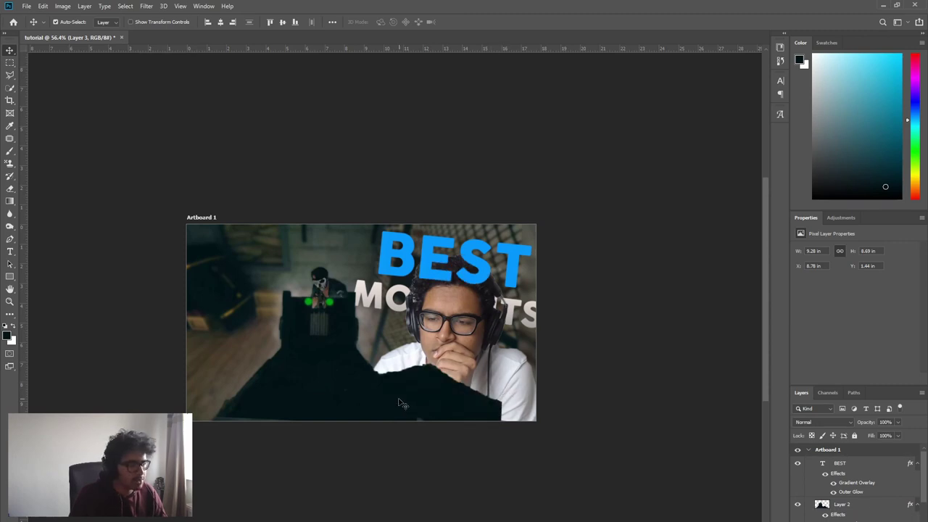
left_click_drag(476, 337, 471, 314)
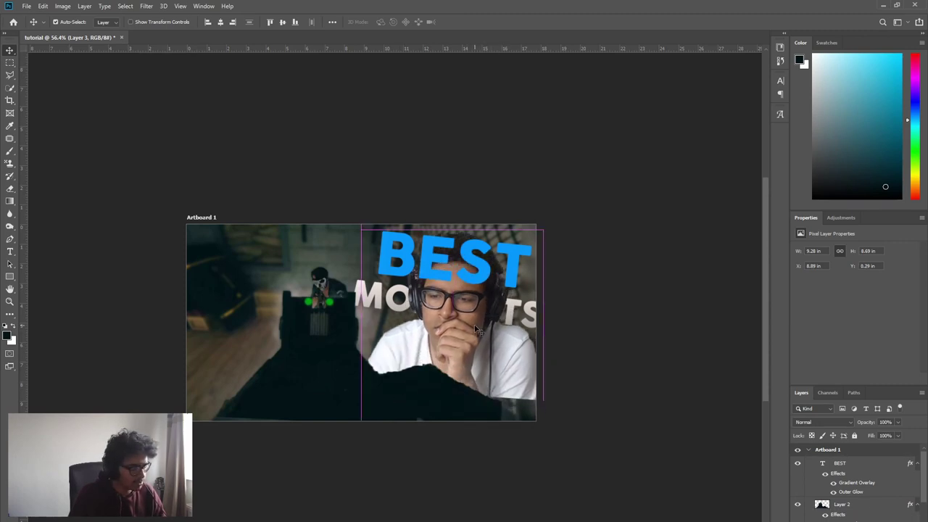
key("ctrl+t")
left_click_drag(546, 397, 559, 422)
key("Return")
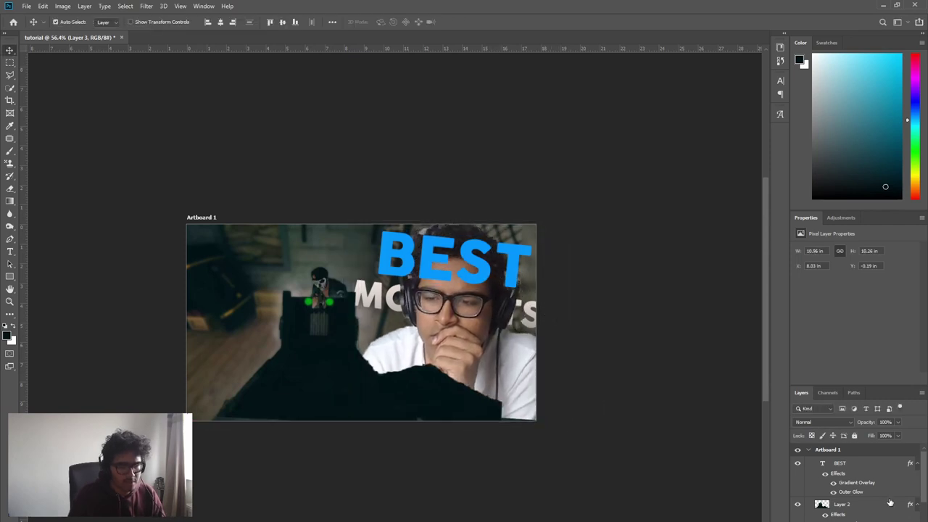
Step: Hide the BEST and MOMENTS text layers and shift the person cutout slightly down and right
left_click(798, 464)
scroll(805, 493, "down", 3)
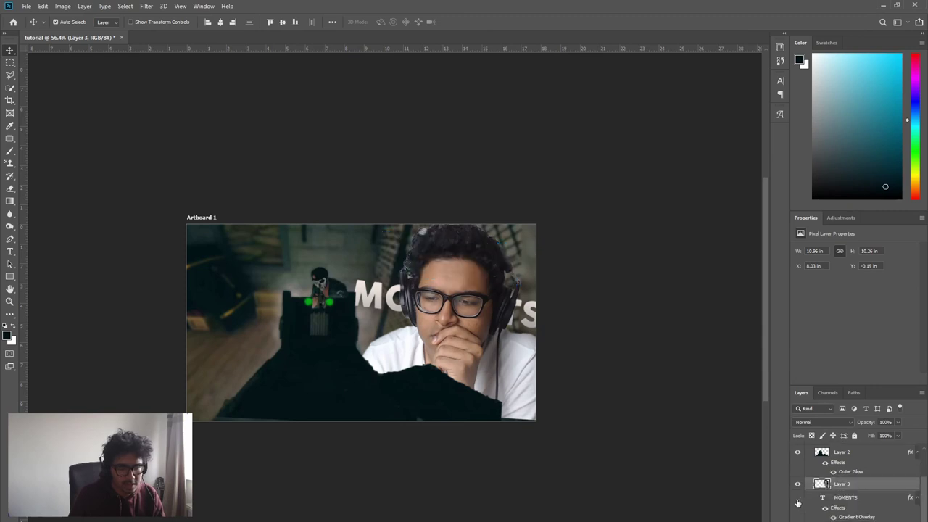
left_click(798, 498)
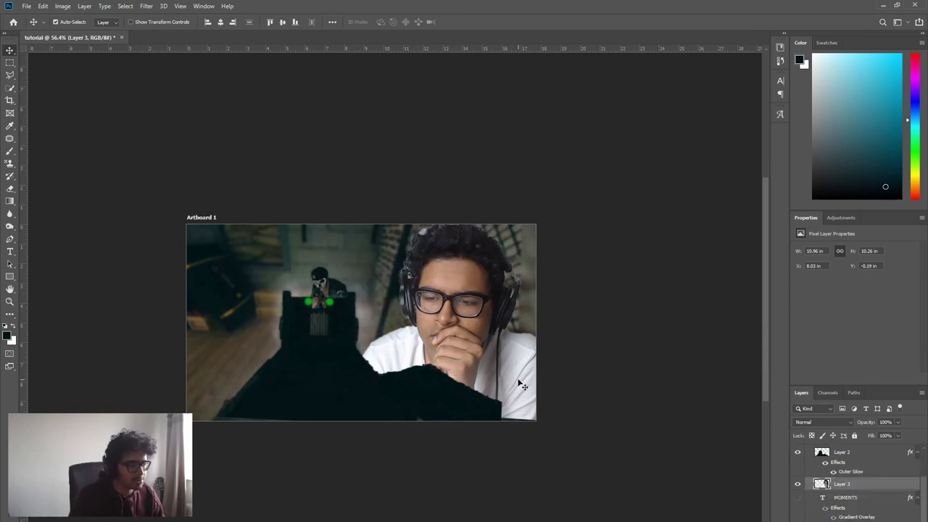
left_click_drag(521, 381, 523, 391)
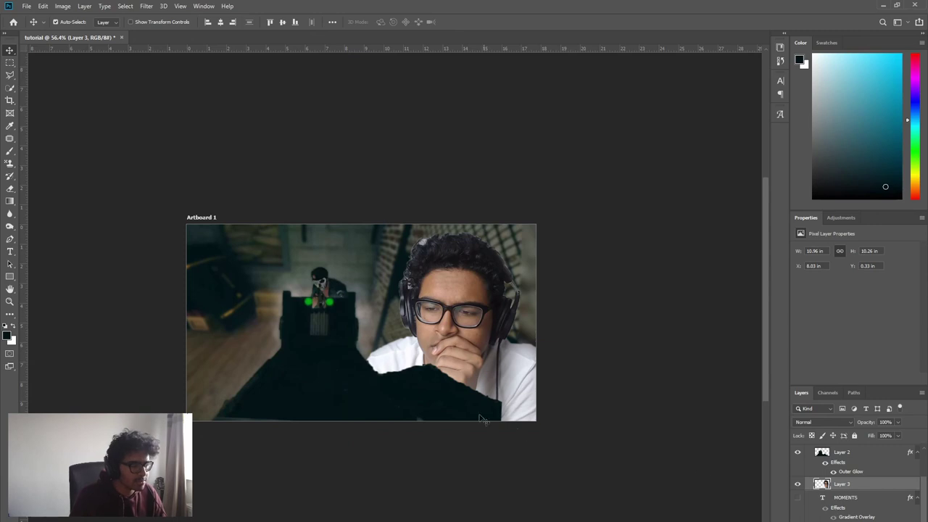
left_click_drag(482, 419, 517, 366)
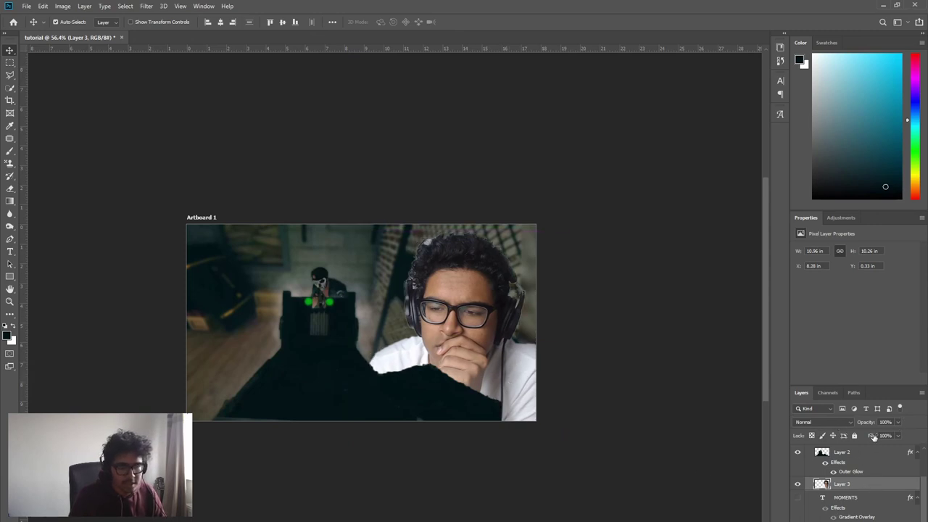
Step: Add a black (000000) Outer Glow with raised opacity to Layer 3, dropping the trial Pattern Overlay
double_click(863, 487)
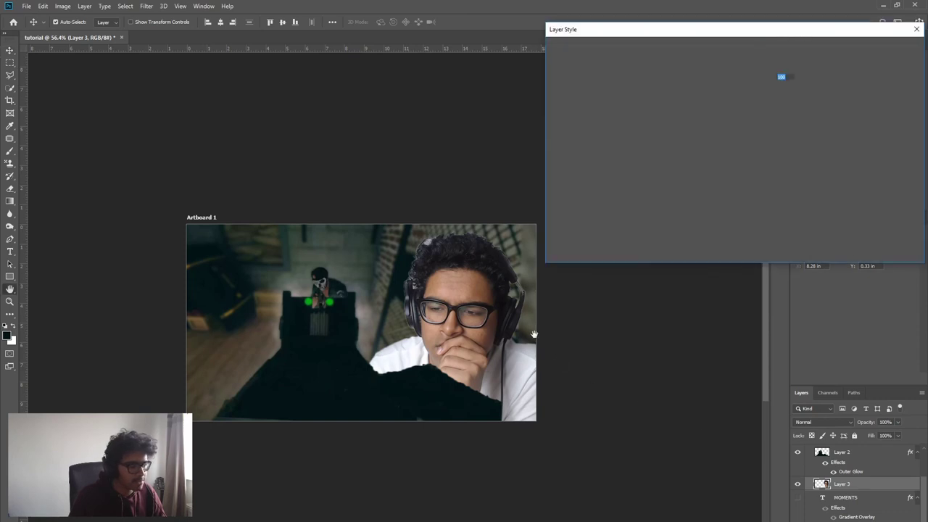
left_click(592, 190)
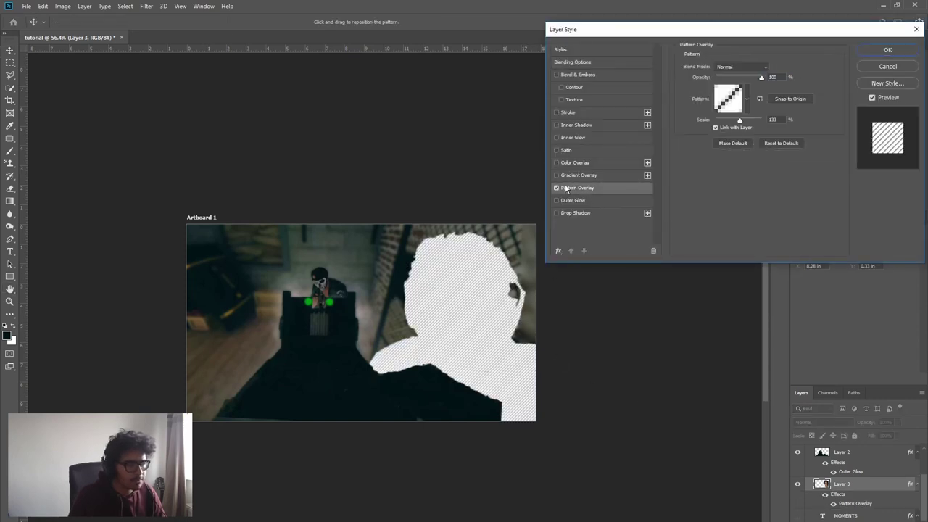
left_click(557, 188)
left_click(584, 201)
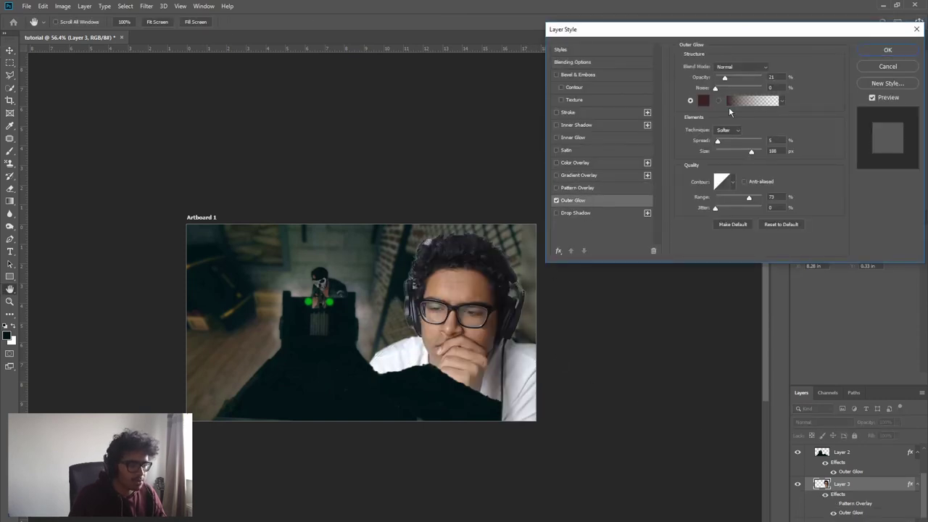
left_click(703, 101)
left_click(570, 475)
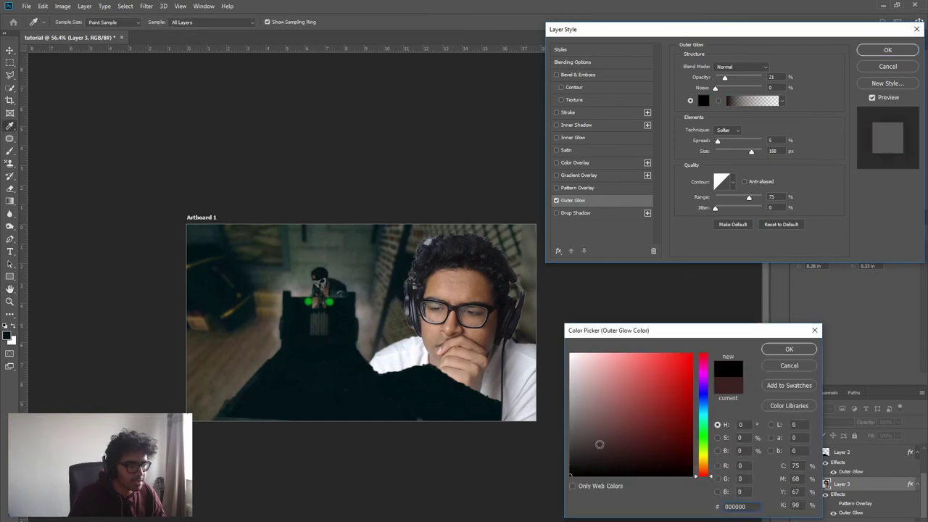
left_click(785, 350)
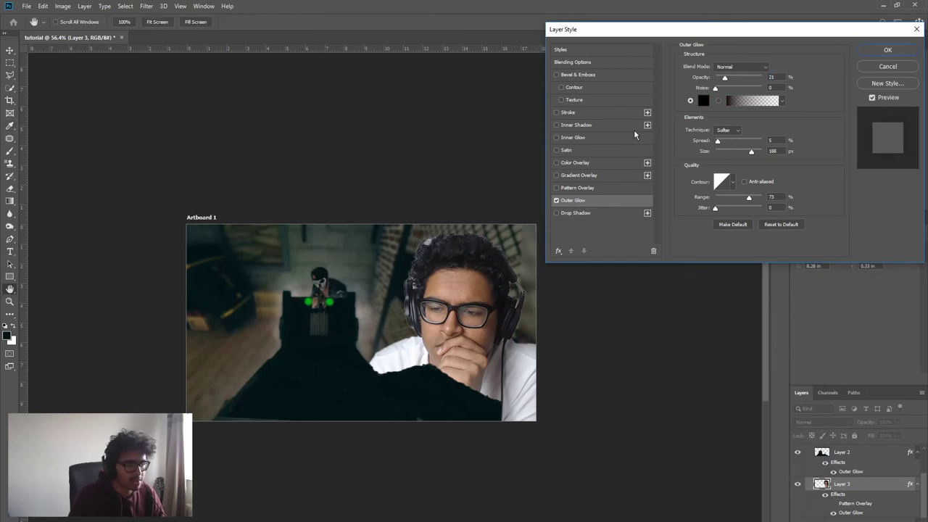
left_click_drag(729, 82, 734, 79)
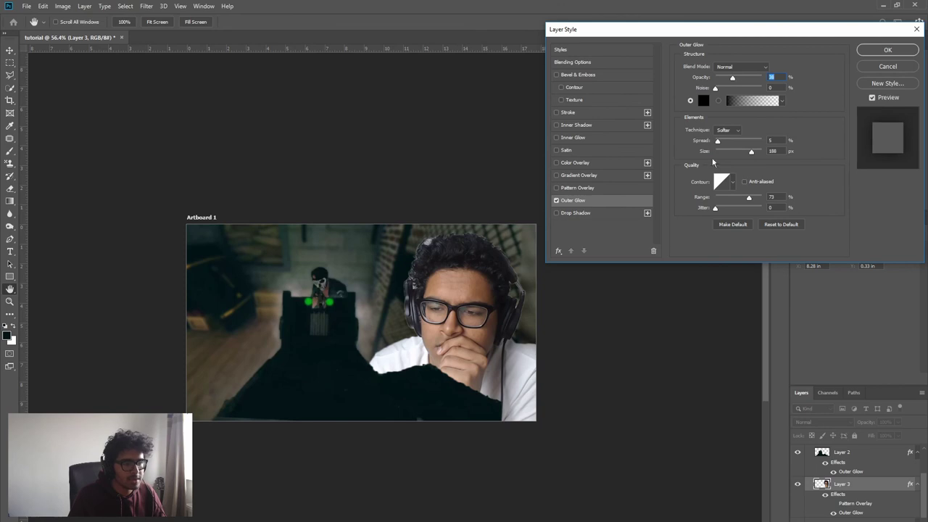
left_click(888, 49)
Step: Hide Layer 3 with the person and make the MOMENTS and BEST text layers visible again
scroll(464, 315, "down", 4)
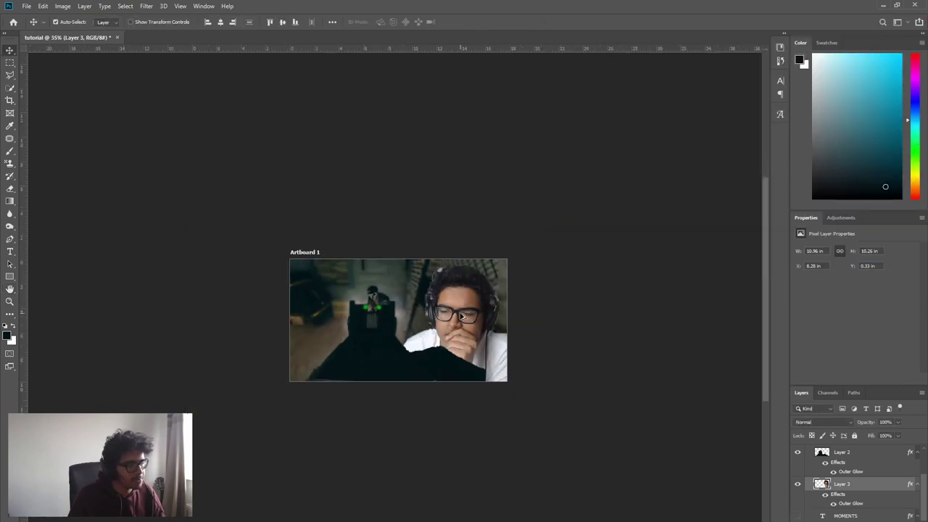
scroll(492, 335, "up", 3)
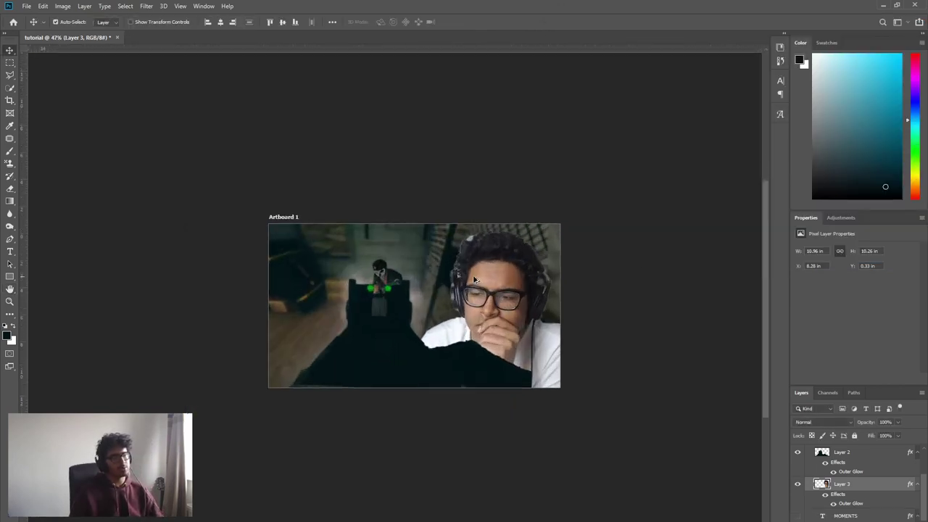
left_click(798, 484)
left_click(798, 516)
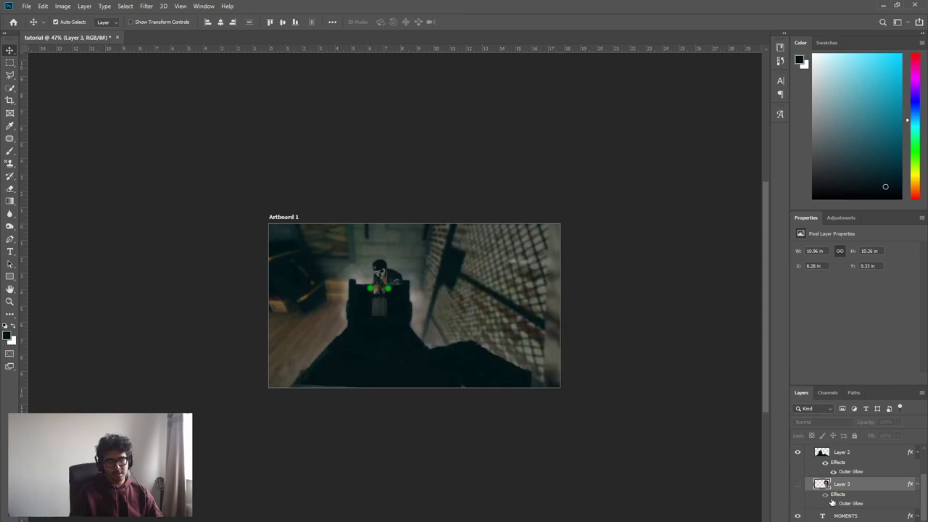
scroll(800, 475, "up", 2)
left_click(798, 463)
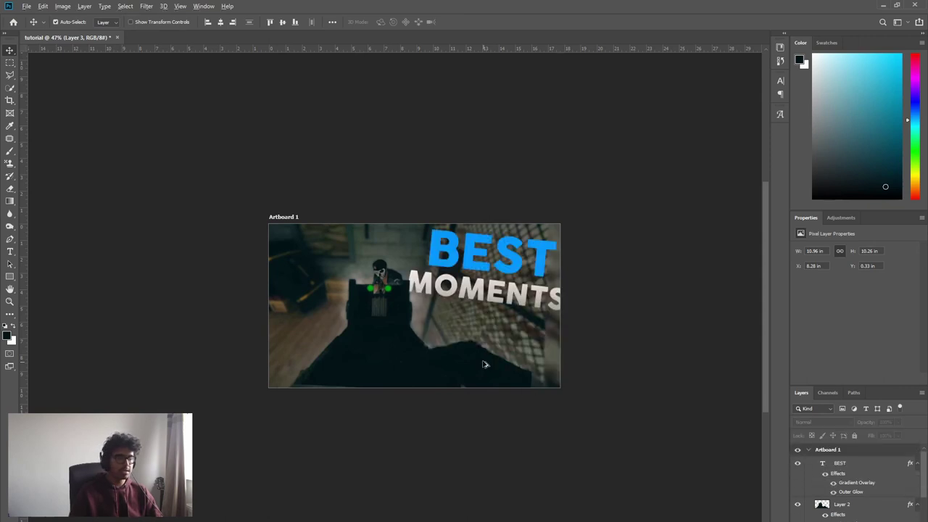
scroll(484, 364, "down", 1)
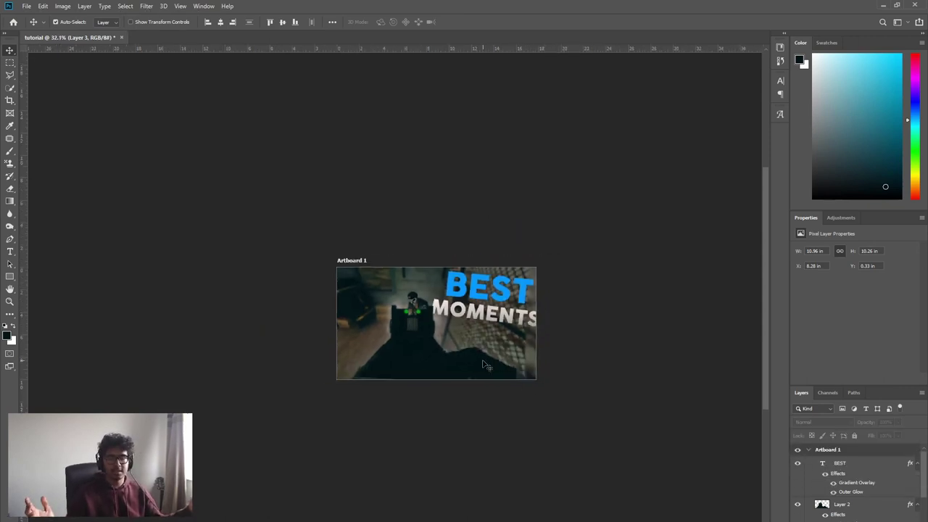